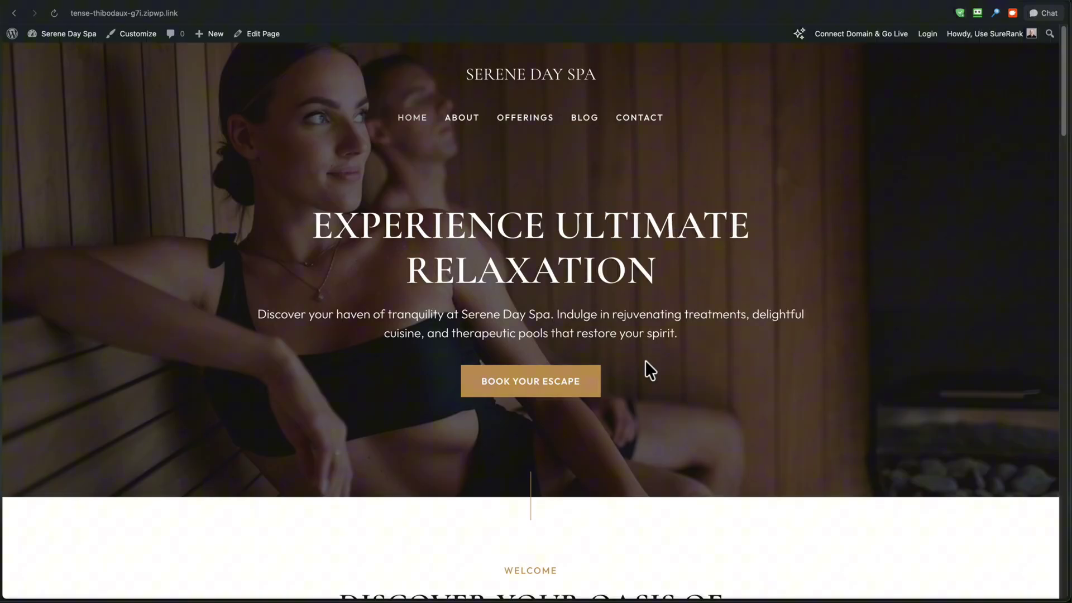
Try the live homepage's spa tour and massage video popups, closing each one
{"action": "scroll", "coordinate": [645, 360], "scroll_direction": "down", "scroll_amount": 6}
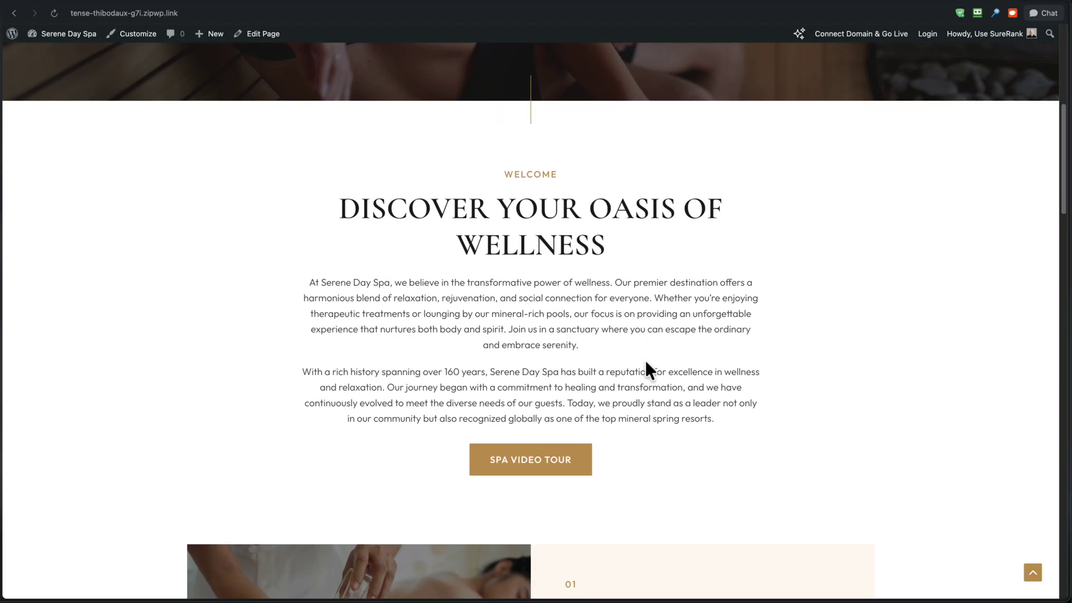
{"action": "scroll", "coordinate": [646, 370], "scroll_direction": "down", "scroll_amount": 3}
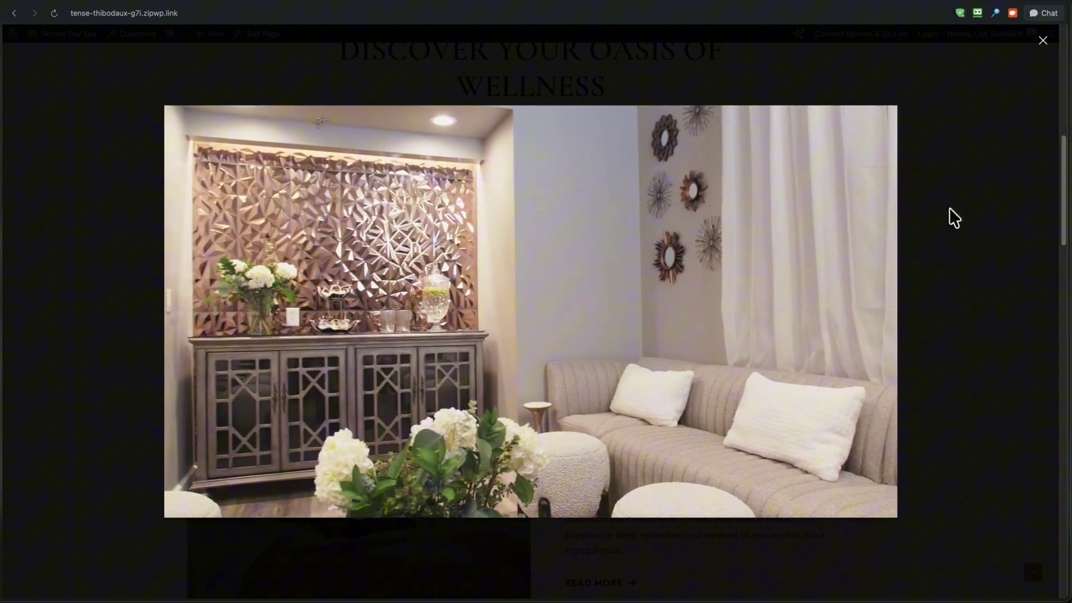
{"action": "left_click", "coordinate": [949, 208]}
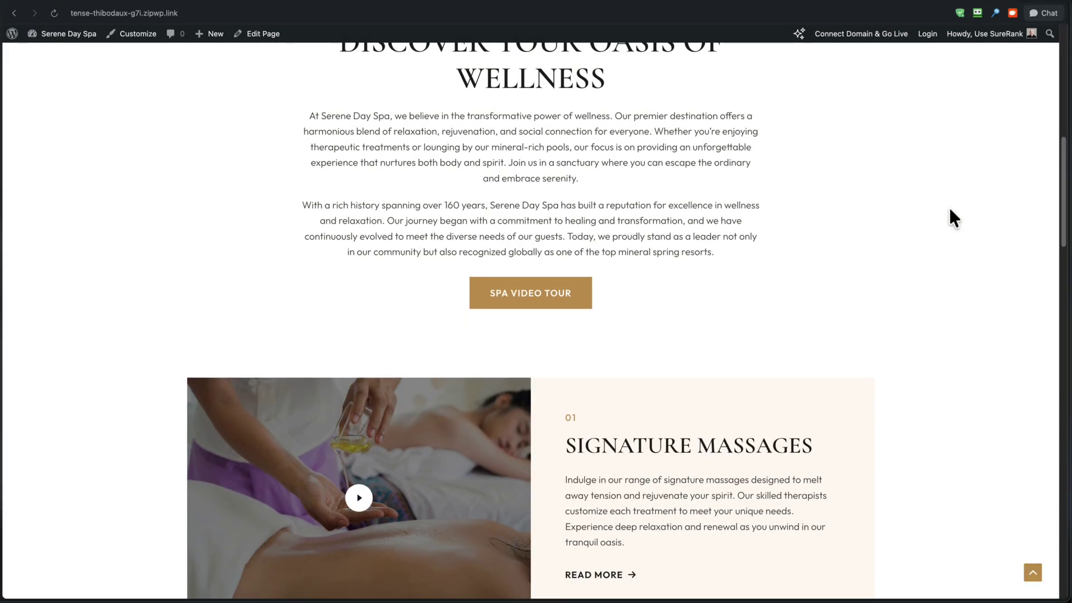
{"action": "scroll", "coordinate": [950, 210], "scroll_direction": "down", "scroll_amount": 4}
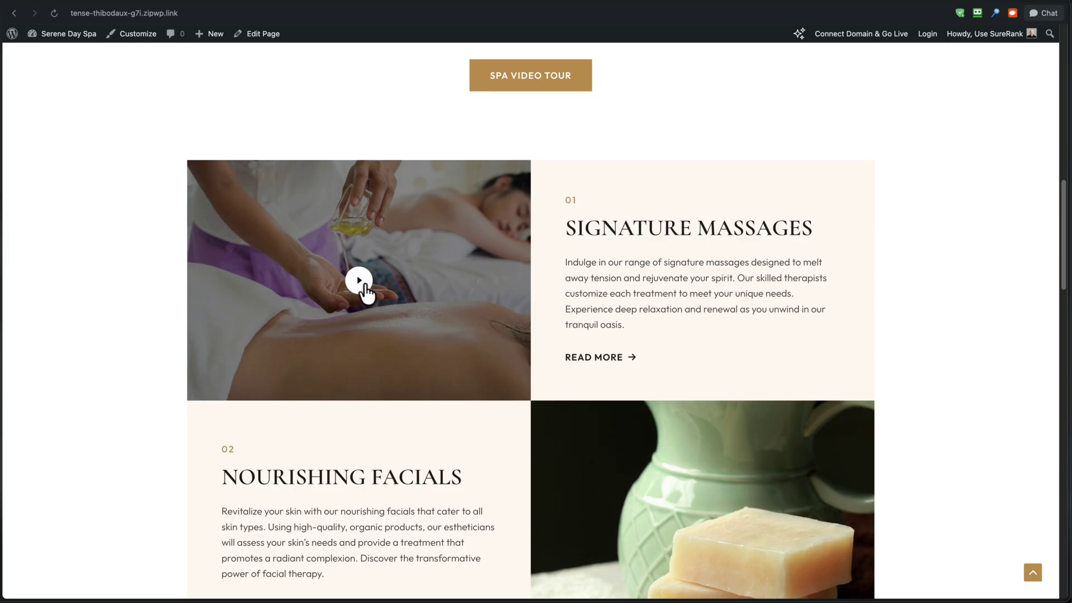
{"action": "left_click", "coordinate": [423, 277]}
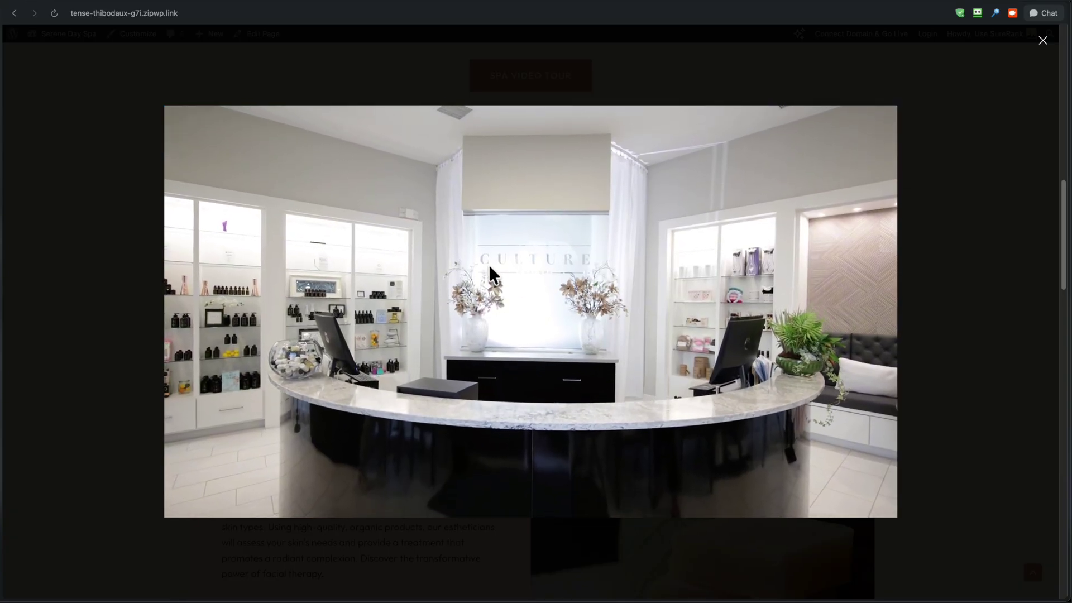
{"action": "key", "text": "Escape"}
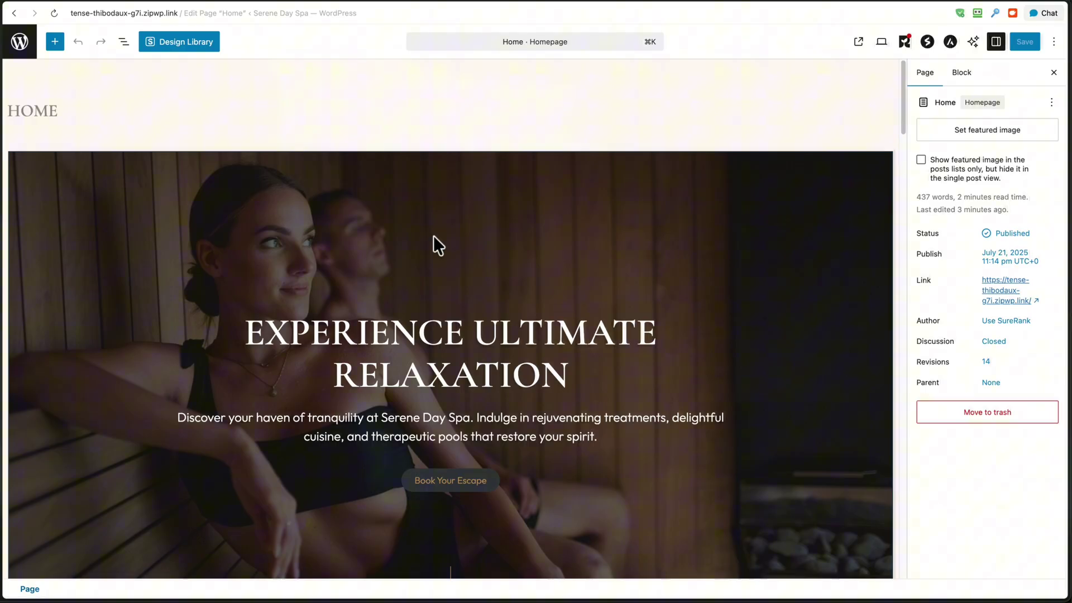
Delete the old Spa Video Tour popup block from the welcome section
{"action": "scroll", "coordinate": [434, 236], "scroll_direction": "down", "scroll_amount": 10}
{"action": "scroll", "coordinate": [433, 236], "scroll_direction": "down", "scroll_amount": 5}
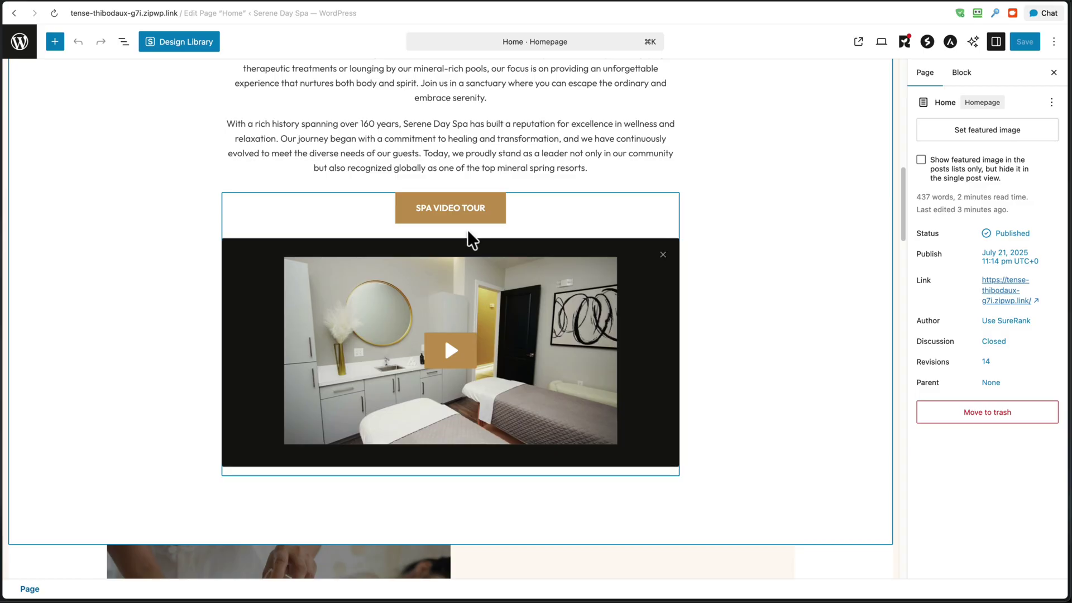
{"action": "left_click", "coordinate": [299, 232]}
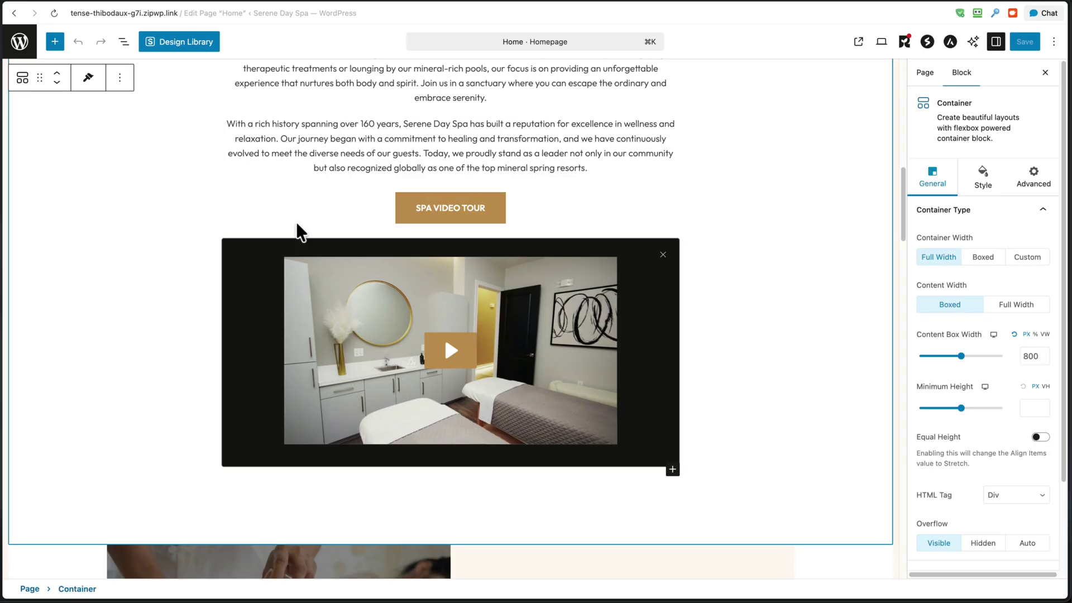
{"action": "left_click", "coordinate": [478, 240]}
{"action": "key", "text": "BackSpace"}
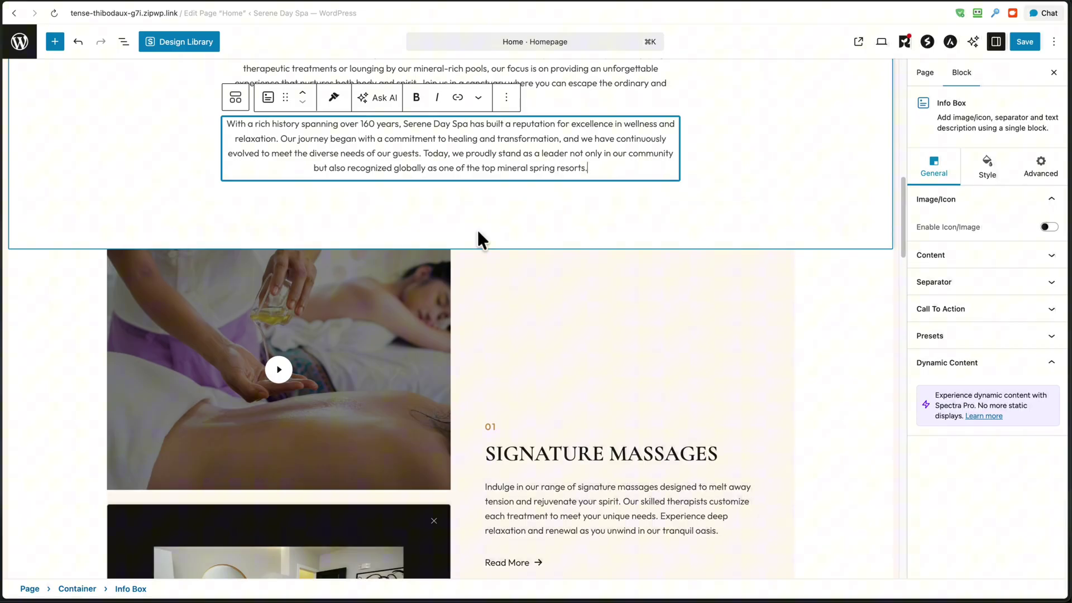
Find the Presto Popup block by searching 'presto' and place it below the welcome text
{"action": "left_click", "coordinate": [55, 42]}
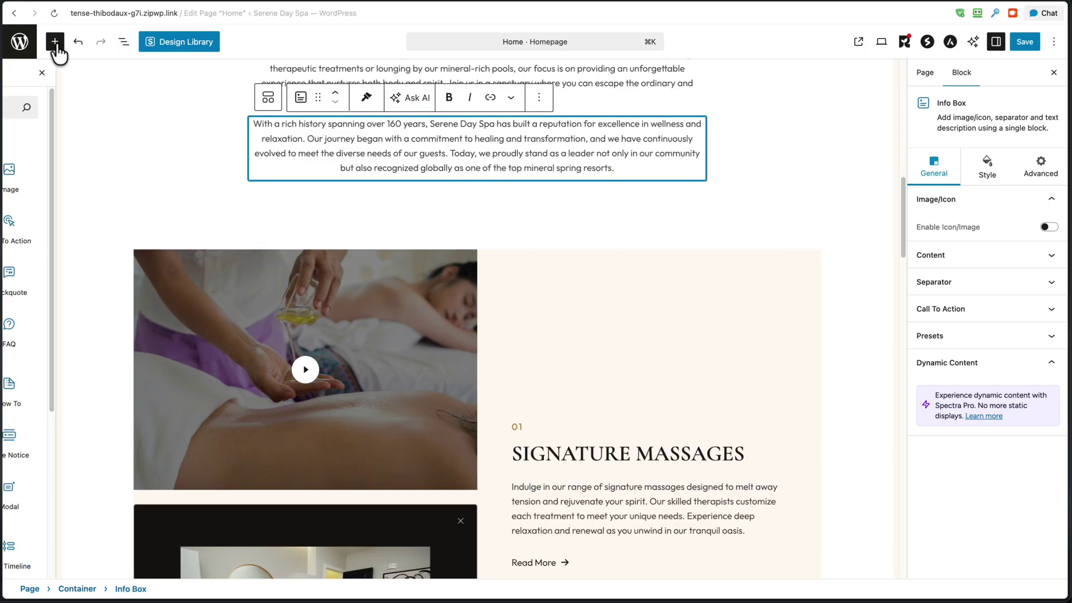
{"action": "left_click", "coordinate": [64, 108]}
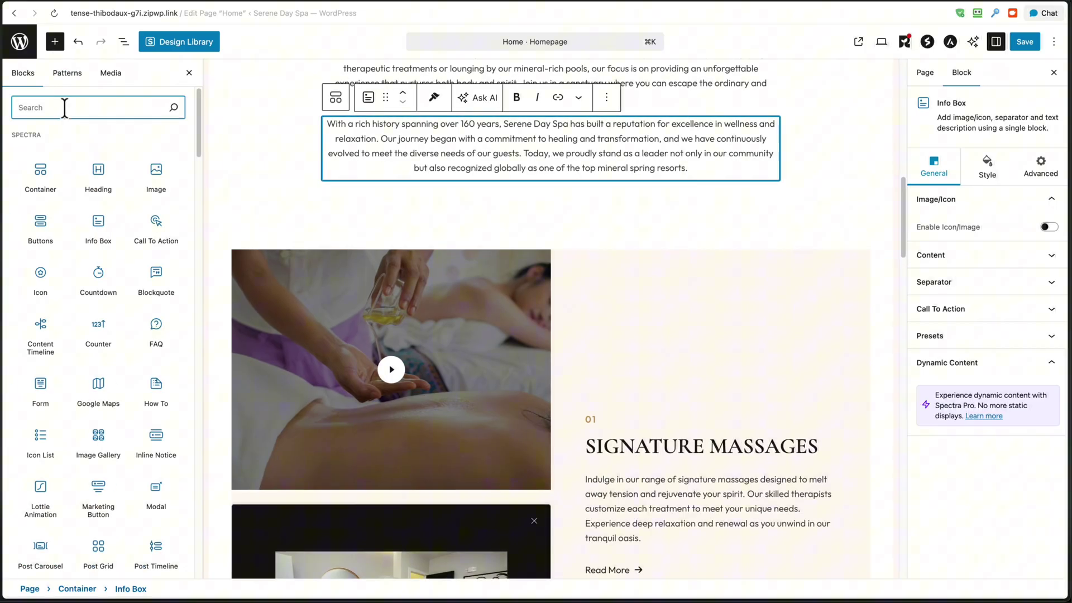
{"action": "type", "text": "presto"}
{"action": "mouse_move", "coordinate": [40, 173]}
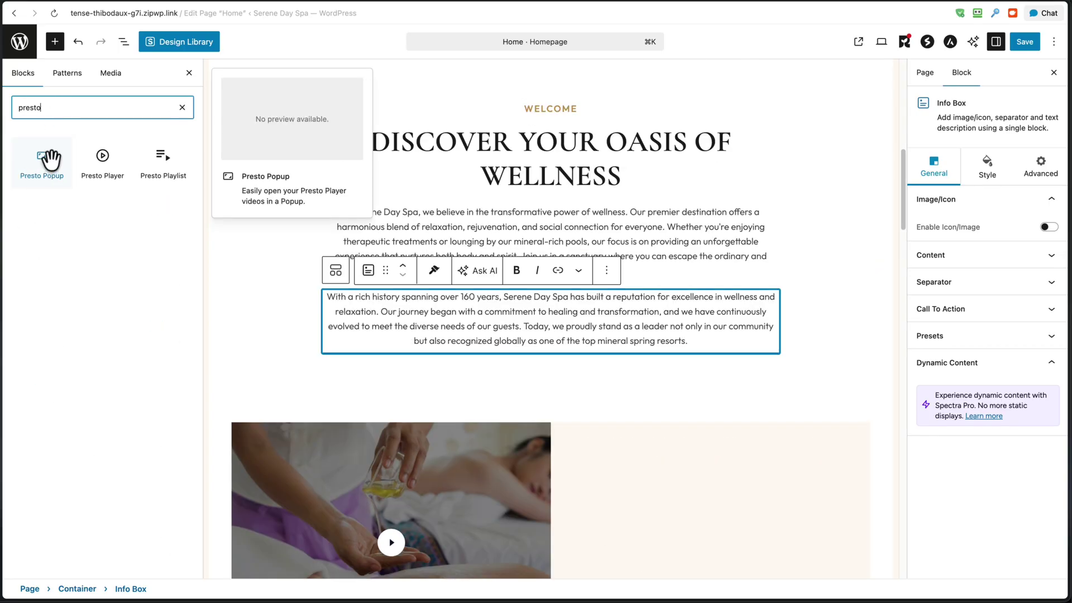
{"action": "left_click_drag", "start_coordinate": [37, 178], "coordinate": [536, 343]}
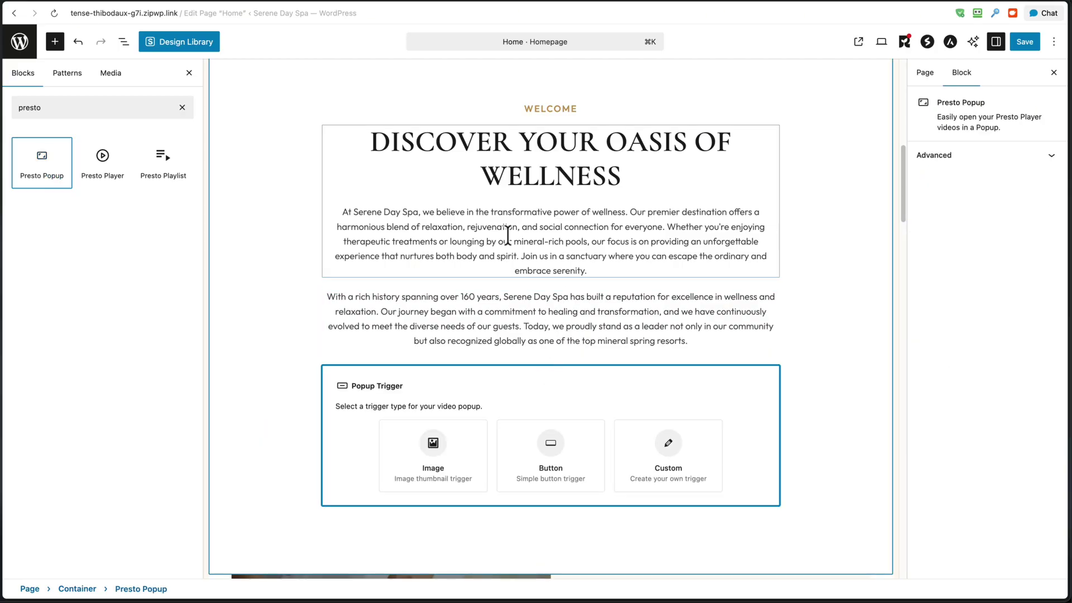
{"action": "scroll", "coordinate": [535, 294], "scroll_direction": "down", "scroll_amount": 5}
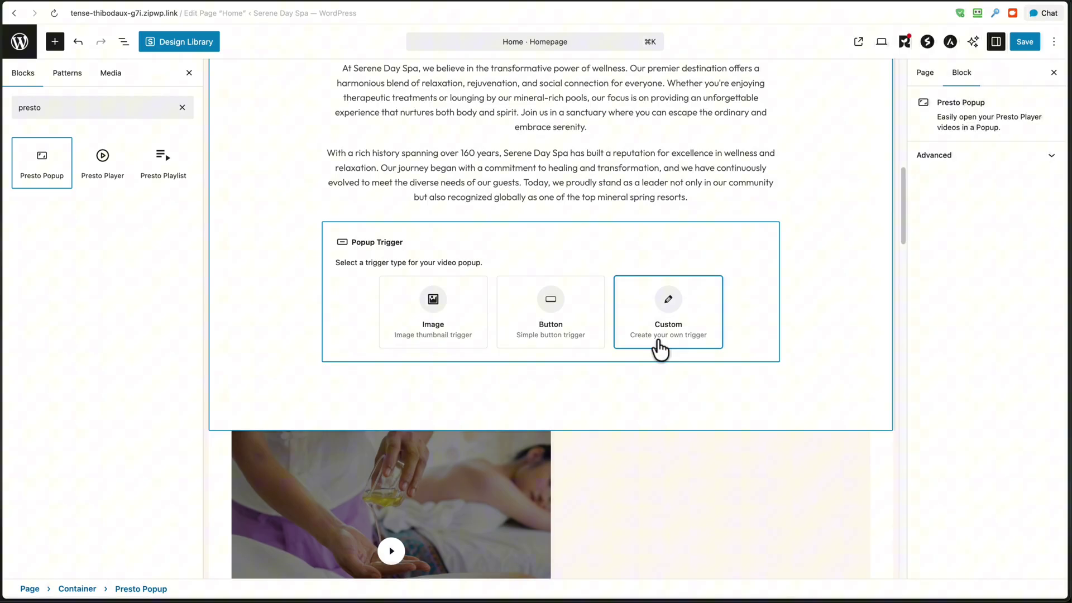
Give the popup a Button trigger with the Day Spa Tour YouTube video, and save
{"action": "left_click", "coordinate": [557, 335]}
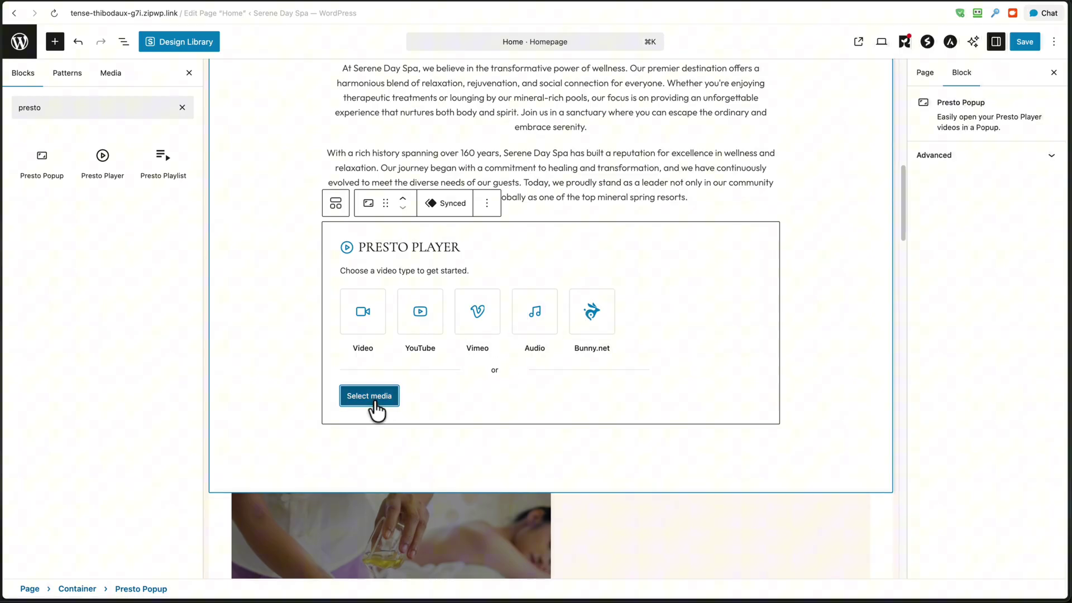
{"action": "left_click", "coordinate": [374, 402]}
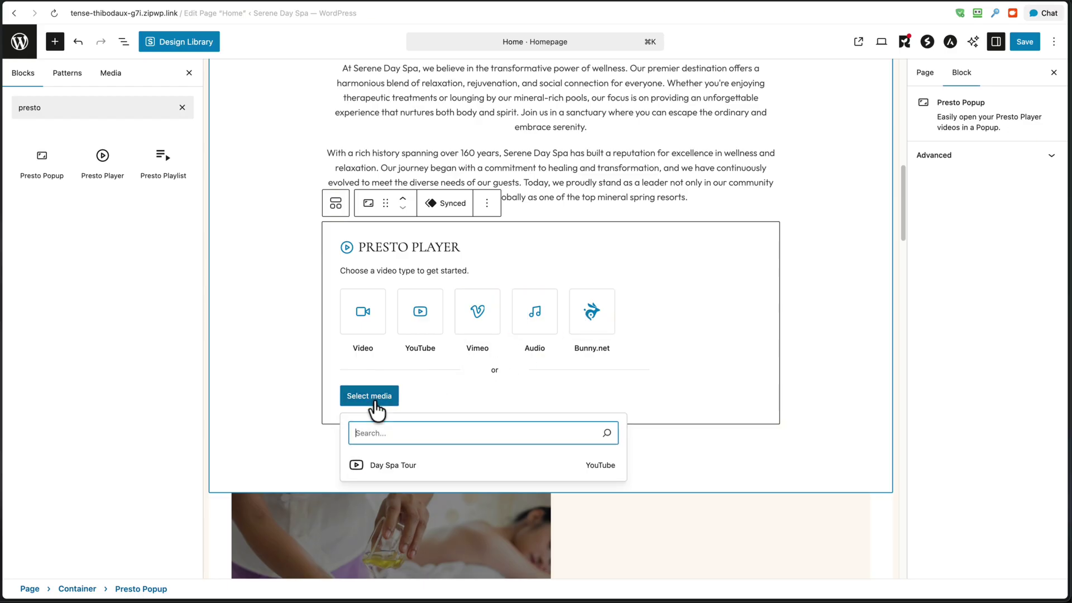
{"action": "left_click", "coordinate": [410, 471]}
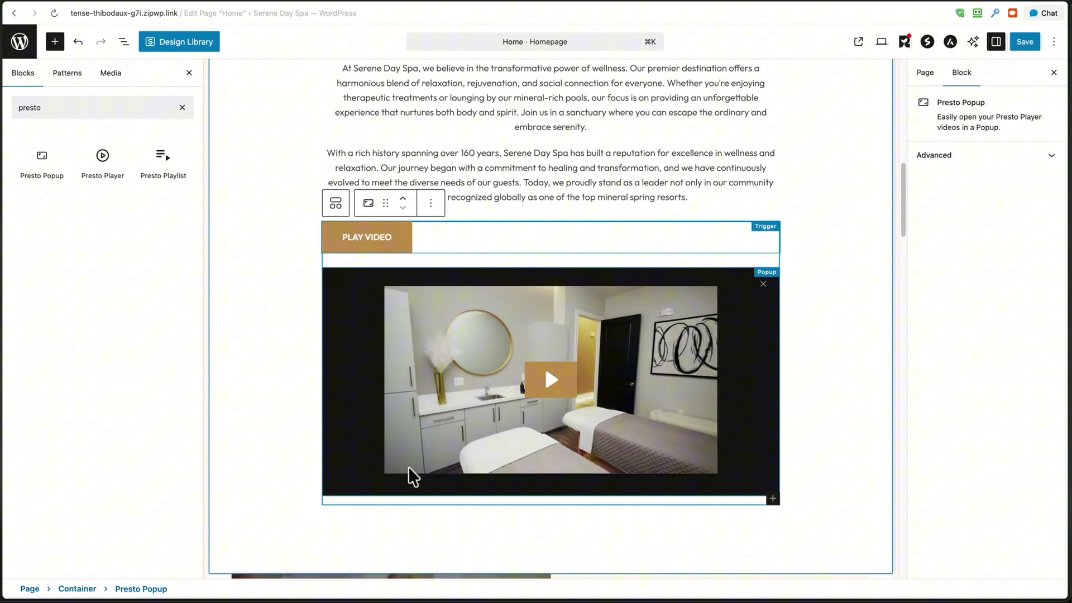
{"action": "key", "text": "super+s"}
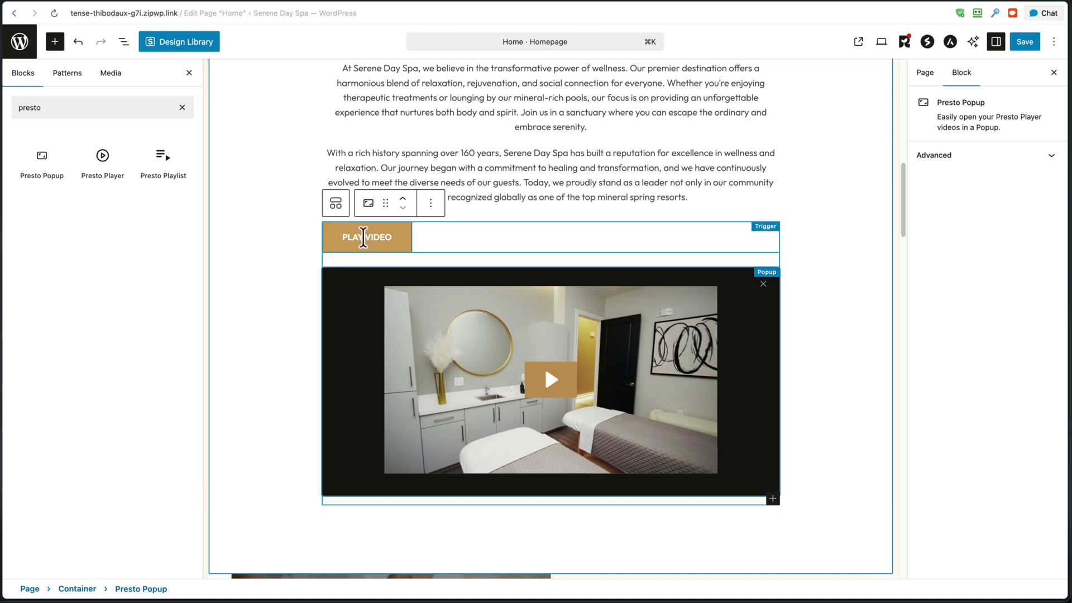
Change the trigger button's label from PLAY VIDEO to WATCH THIS VIDEO
{"action": "left_click", "coordinate": [363, 237]}
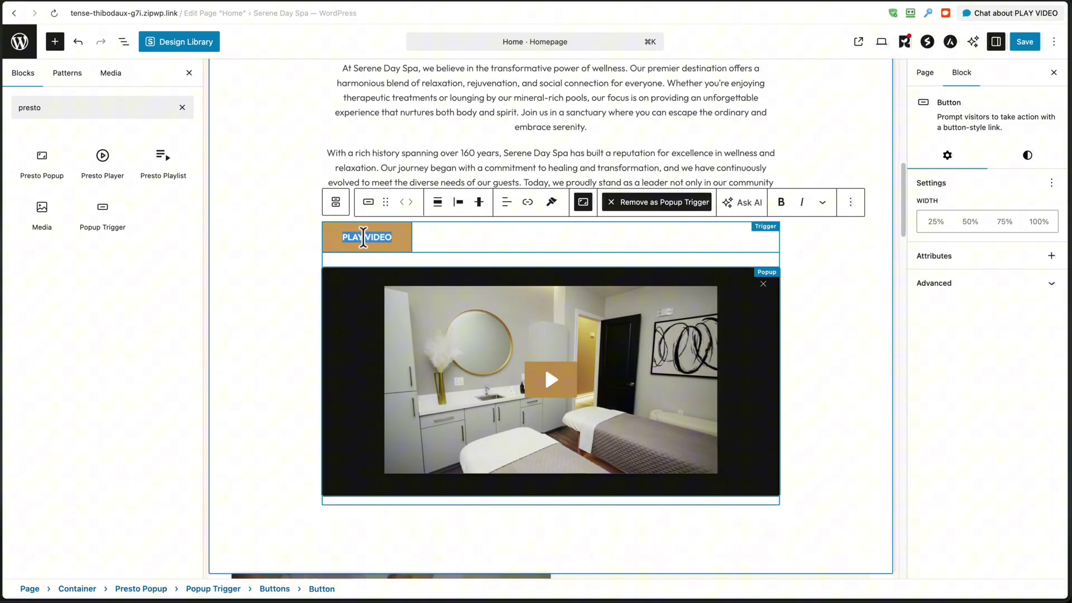
{"action": "type", "text": "WATCH THIS VIDEO"}
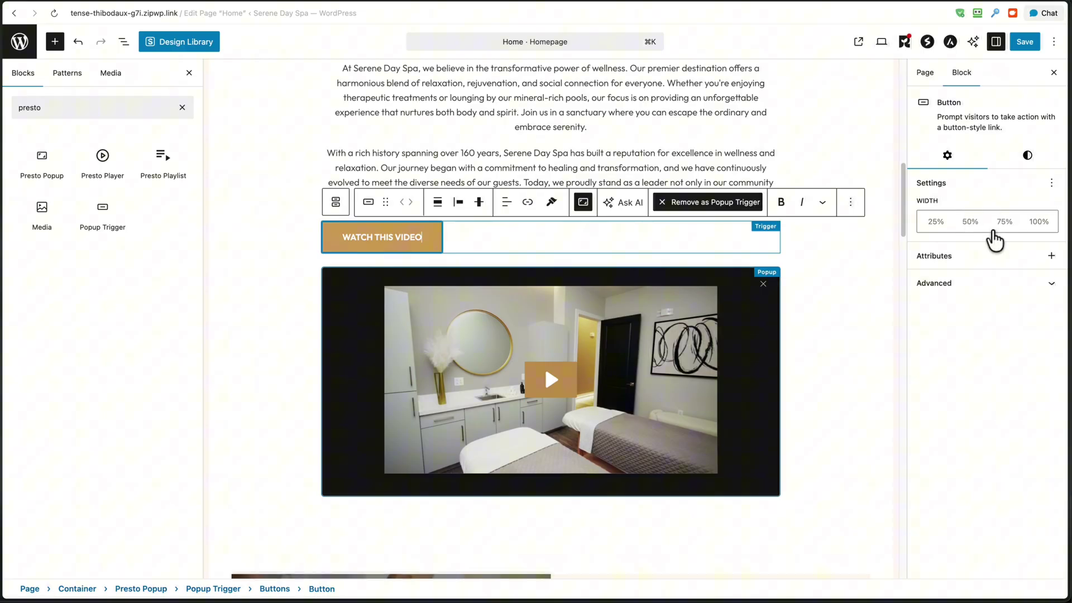
{"action": "left_click", "coordinate": [1052, 257]}
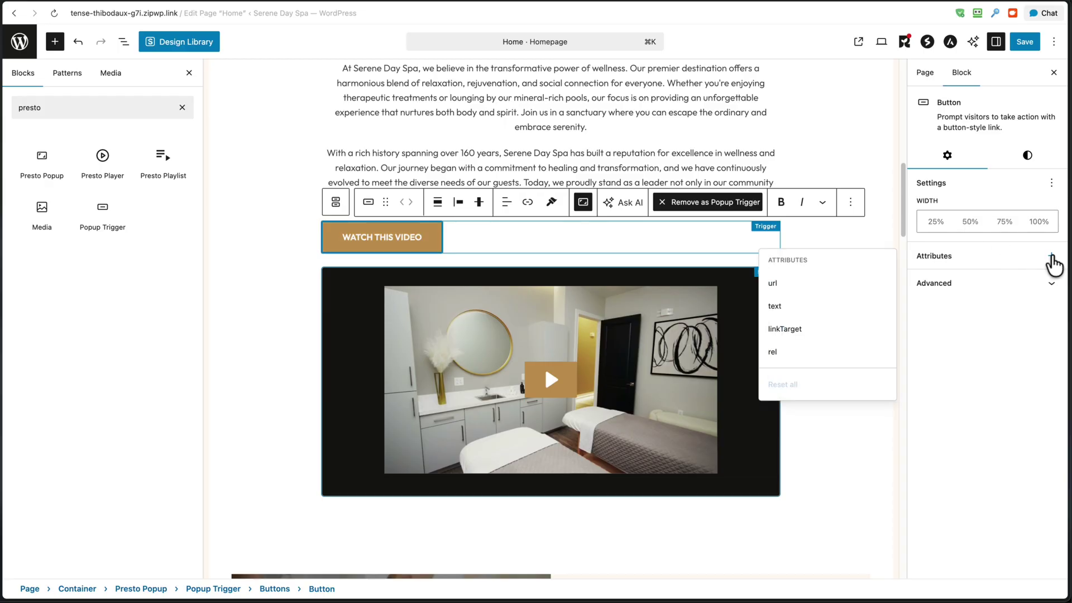
{"action": "left_click", "coordinate": [1052, 257]}
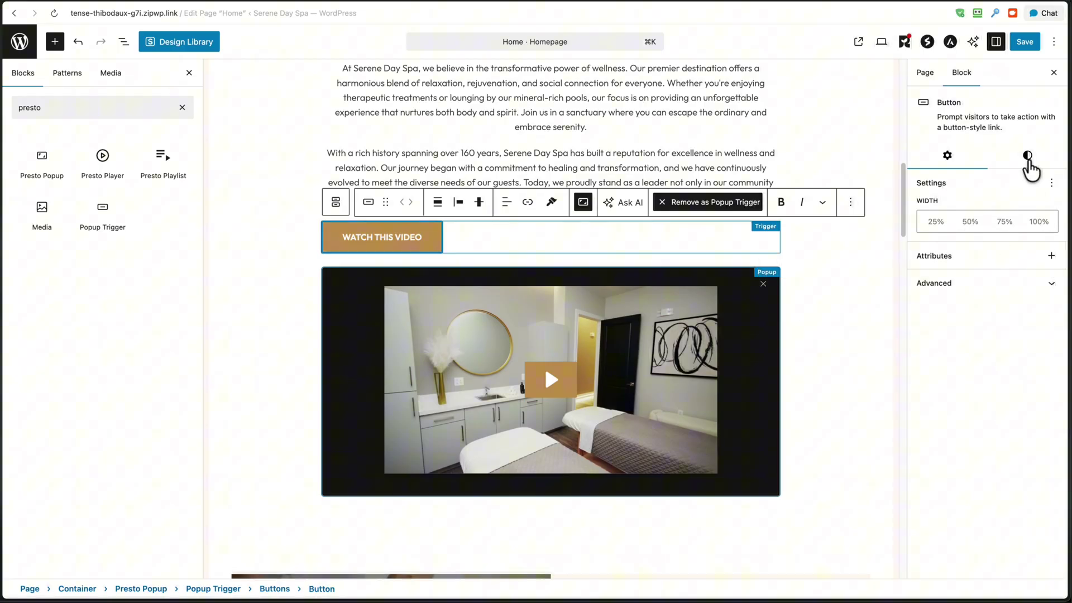
{"action": "left_click", "coordinate": [1028, 156]}
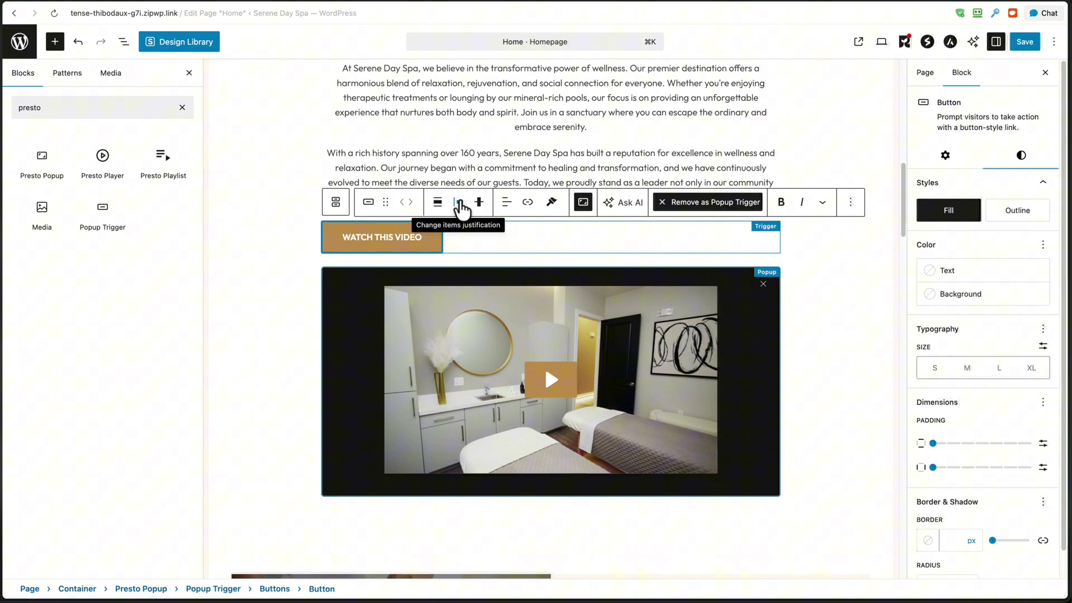
Center the WATCH THIS VIDEO button, check its video popup preview, and save the page
{"action": "left_click", "coordinate": [459, 202]}
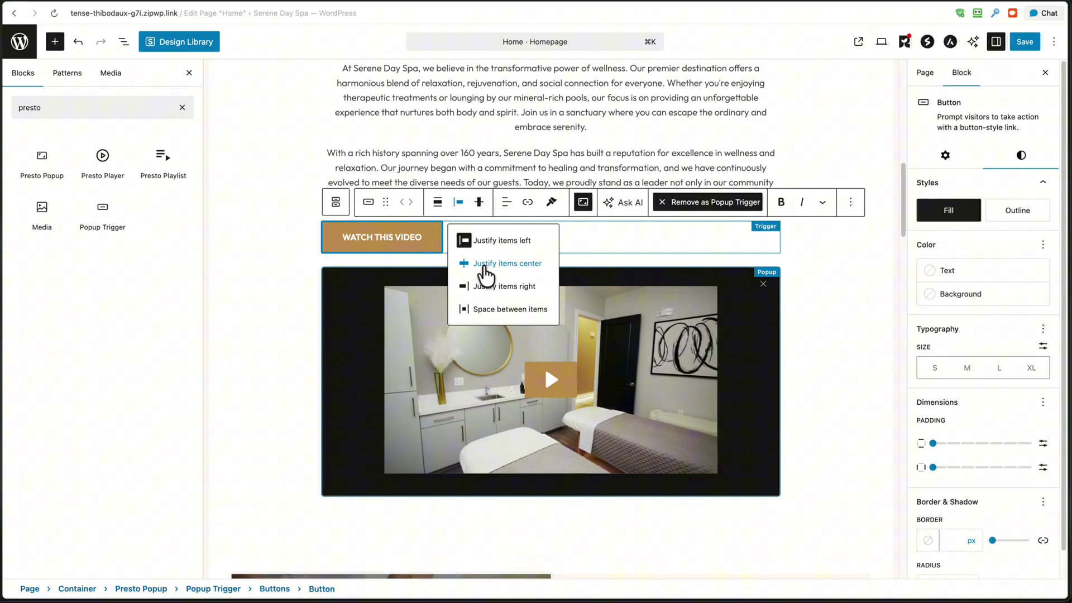
{"action": "left_click", "coordinate": [484, 266]}
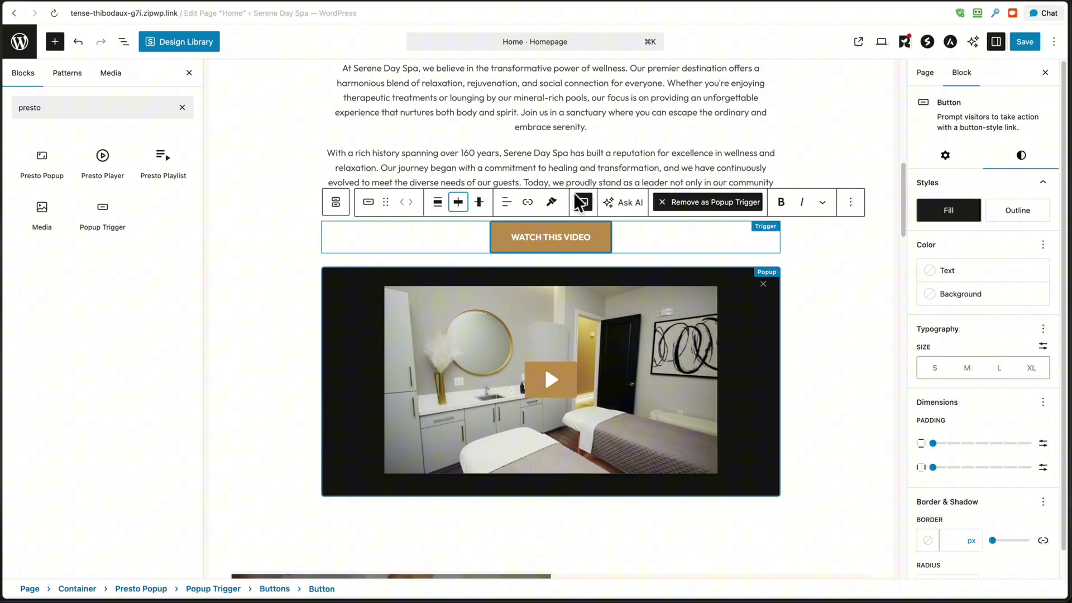
{"action": "left_click", "coordinate": [583, 204]}
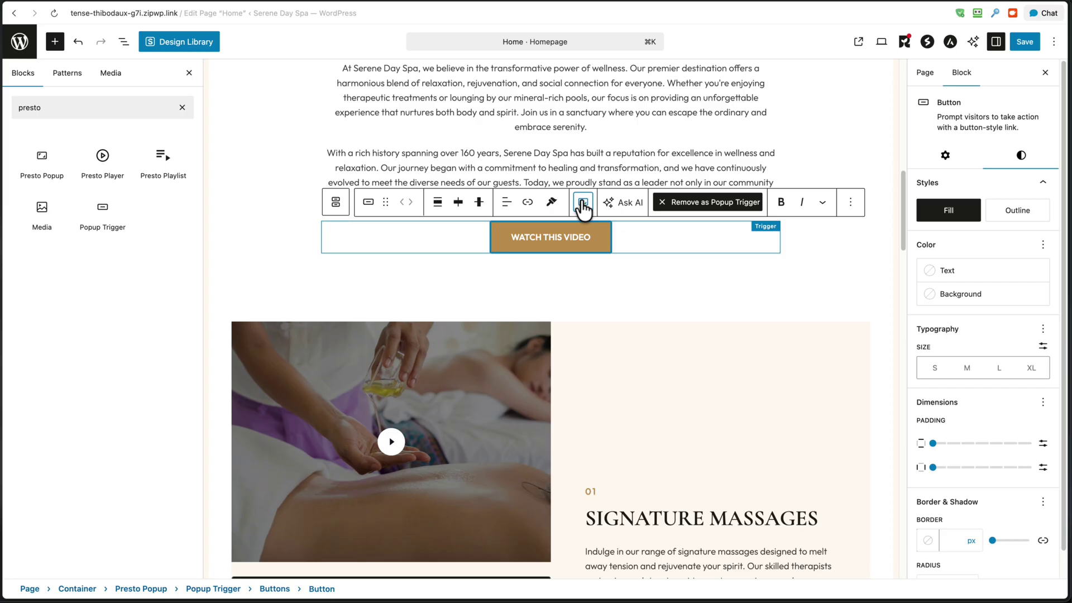
{"action": "left_click", "coordinate": [583, 204]}
{"action": "left_click", "coordinate": [583, 203]}
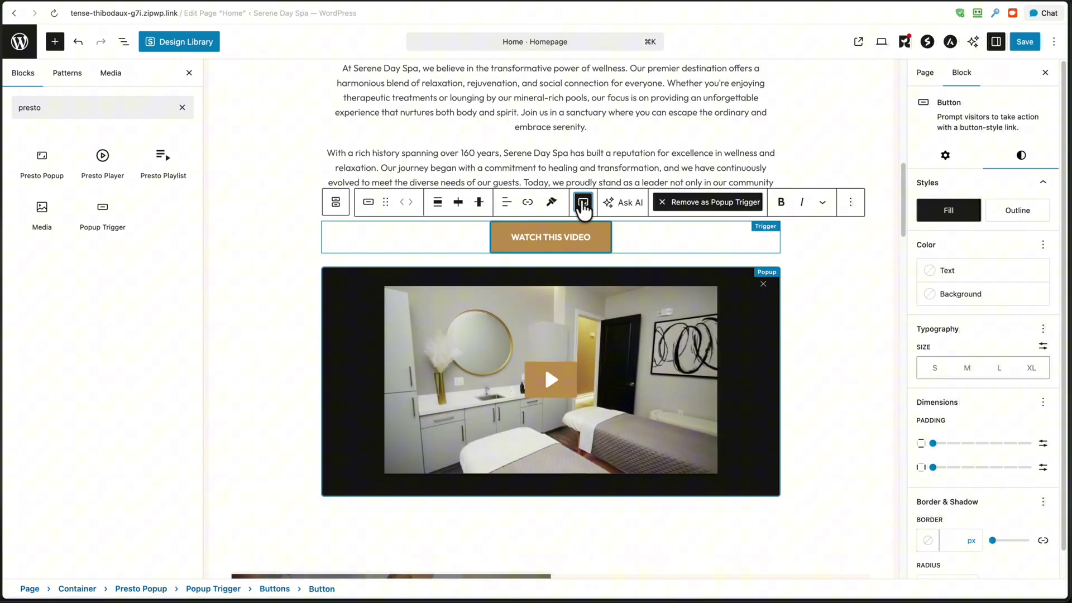
{"action": "left_click", "coordinate": [698, 240]}
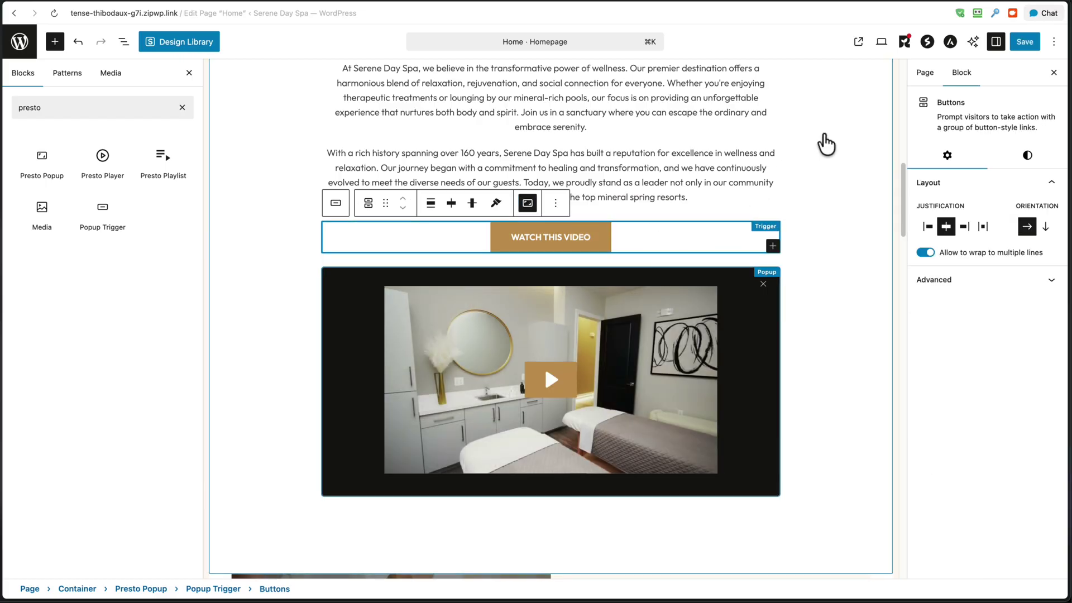
{"action": "left_click", "coordinate": [1024, 42]}
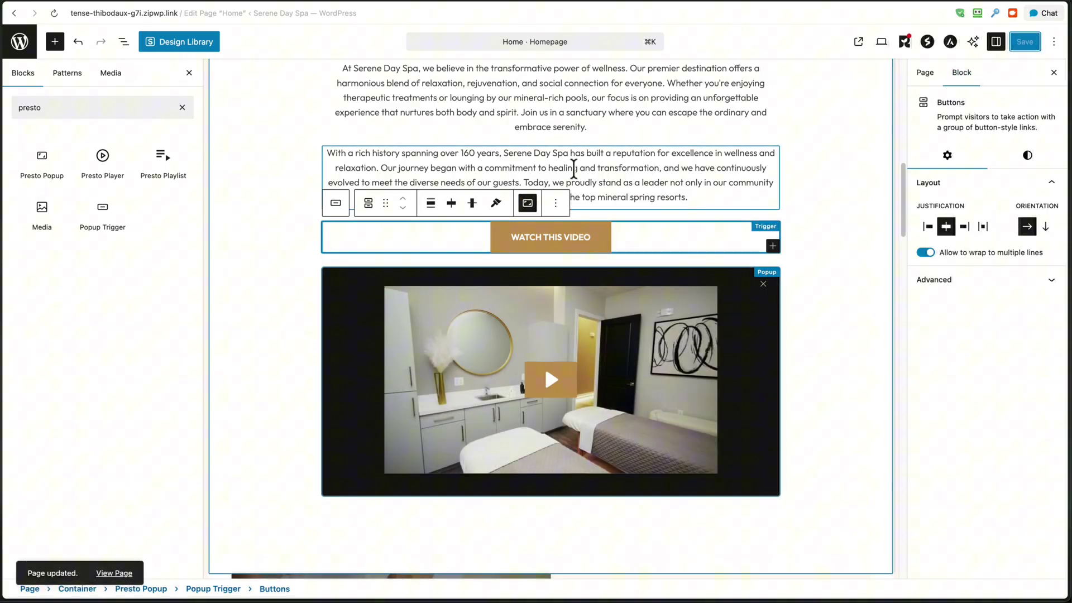
View the live page and confirm WATCH THIS VIDEO plays the spa video popup
{"action": "left_click", "coordinate": [114, 573]}
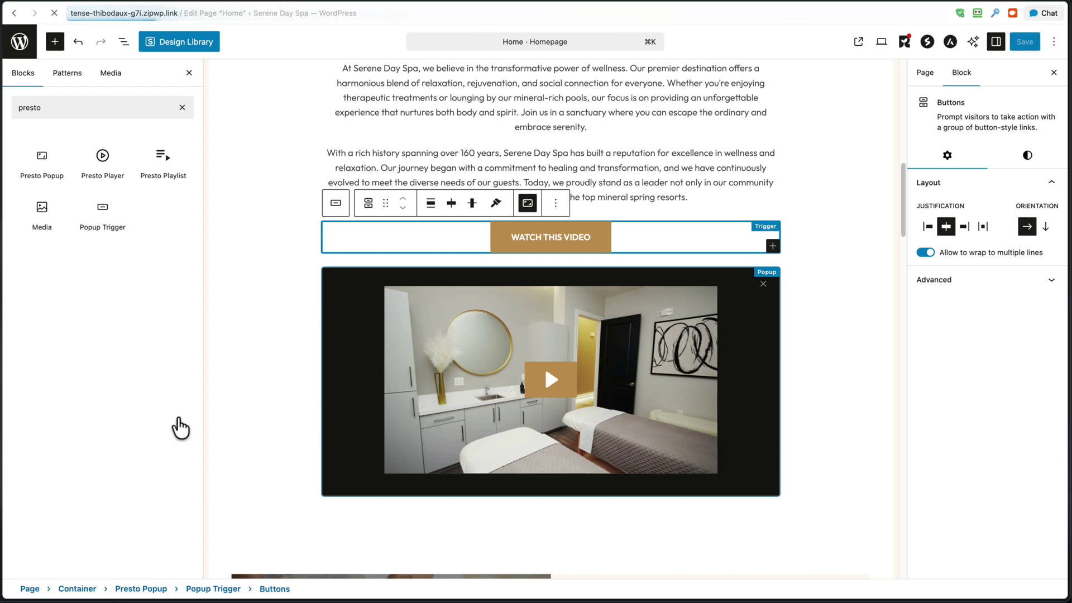
{"action": "scroll", "coordinate": [252, 389], "scroll_direction": "down", "scroll_amount": 8}
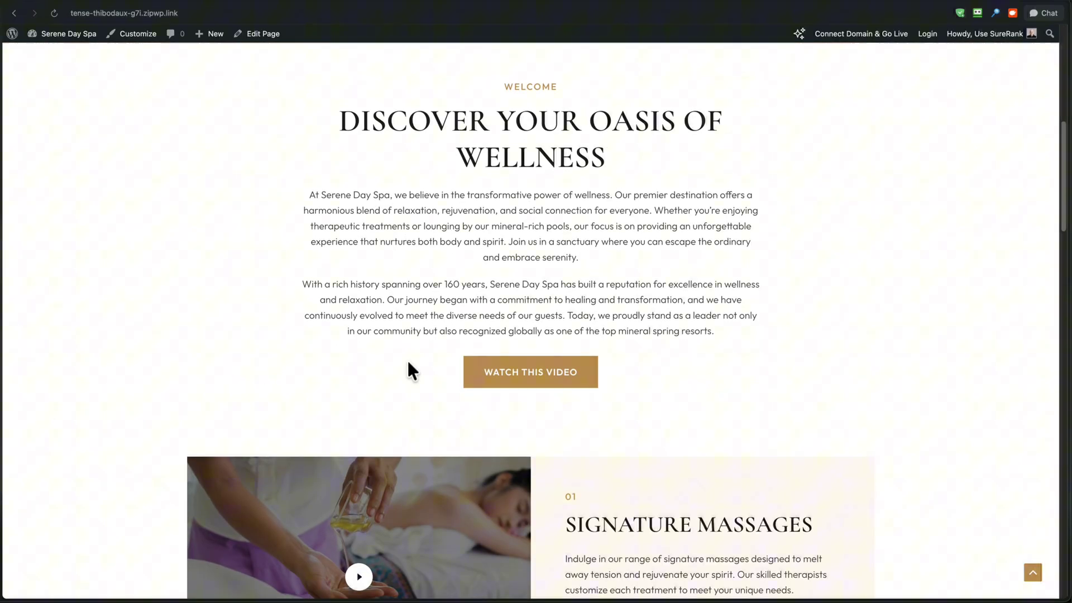
{"action": "left_click", "coordinate": [517, 375]}
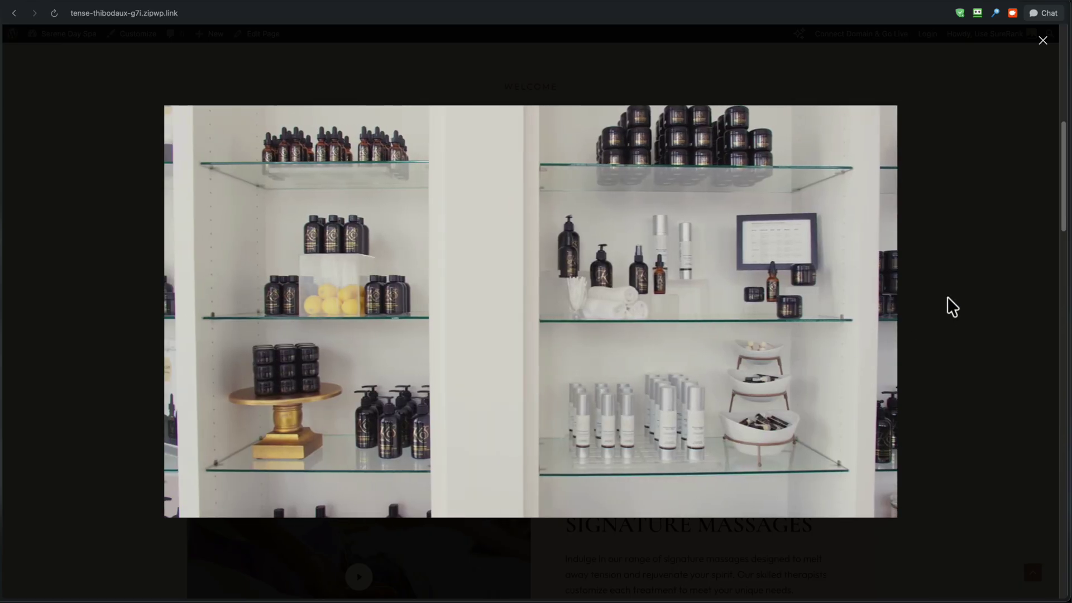
{"action": "left_click", "coordinate": [958, 292]}
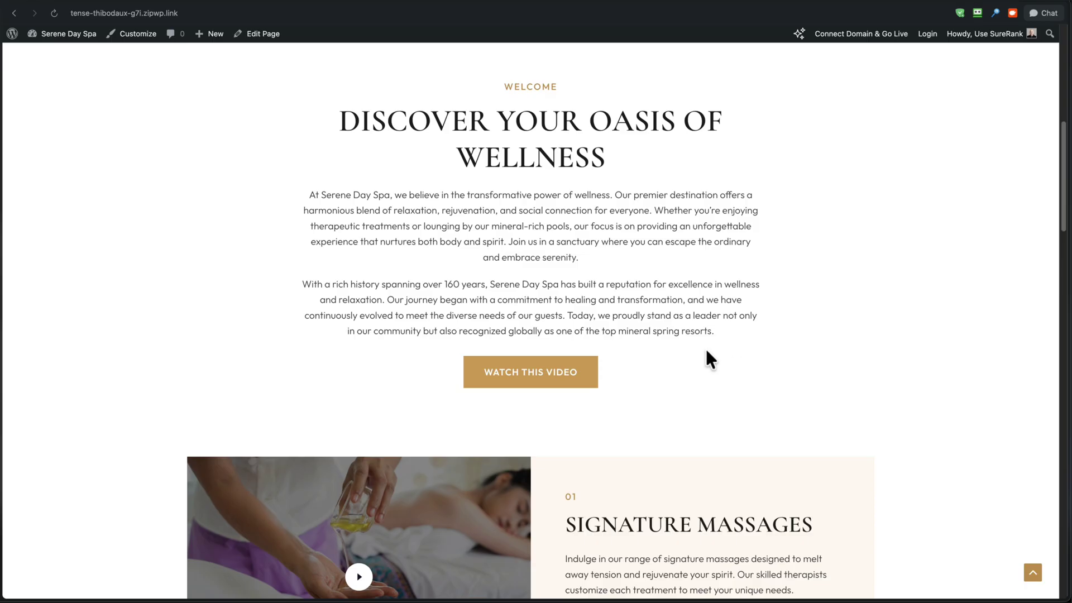
Test the play icon on the massage image further down the page
{"action": "scroll", "coordinate": [706, 355], "scroll_direction": "down", "scroll_amount": 3}
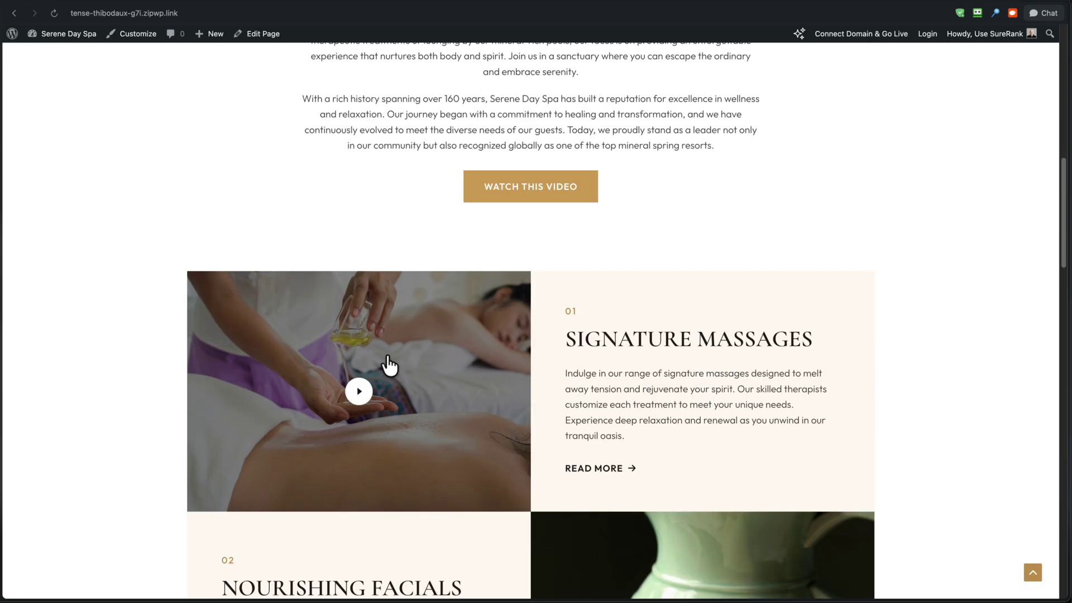
{"action": "left_click", "coordinate": [359, 396]}
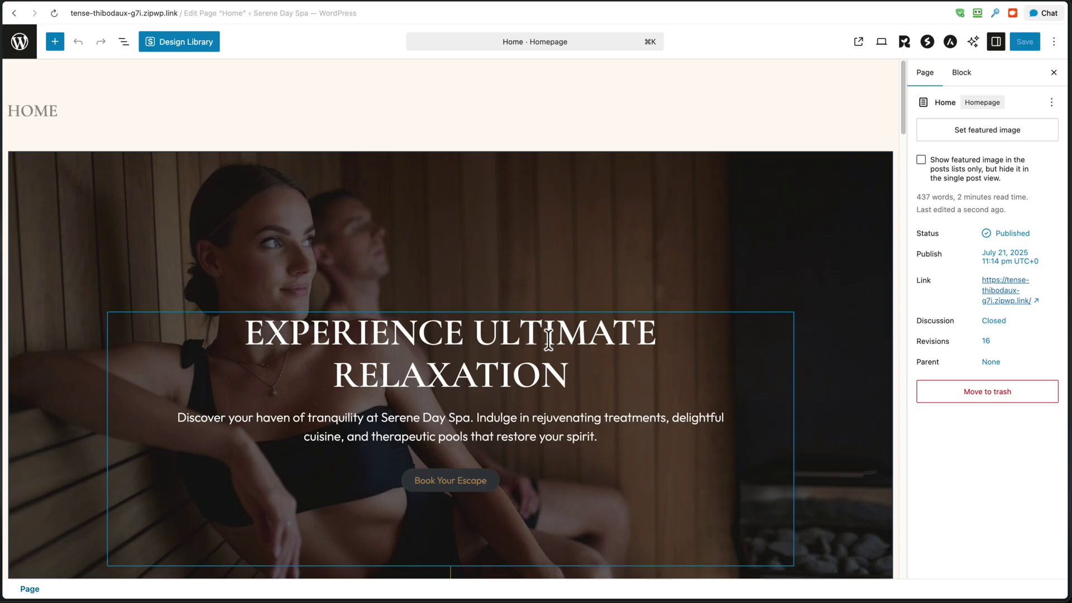
{"action": "scroll", "coordinate": [545, 338], "scroll_direction": "down", "scroll_amount": 15}
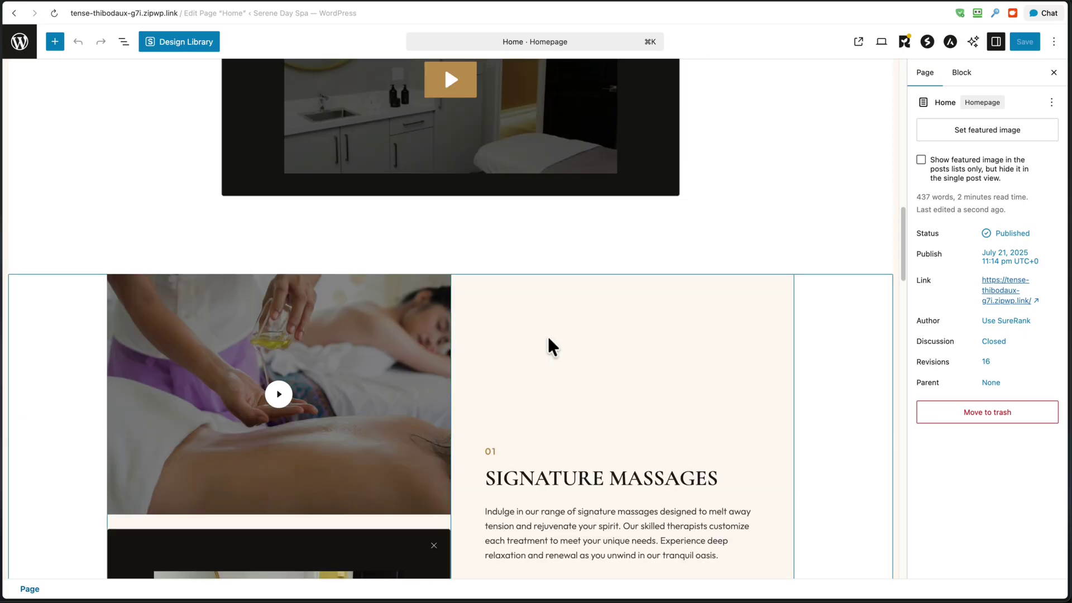
Delete the popup wrapping the massage image, leaving the Signature Massages column empty
{"action": "scroll", "coordinate": [548, 343], "scroll_direction": "down", "scroll_amount": 5}
{"action": "left_click", "coordinate": [400, 226]}
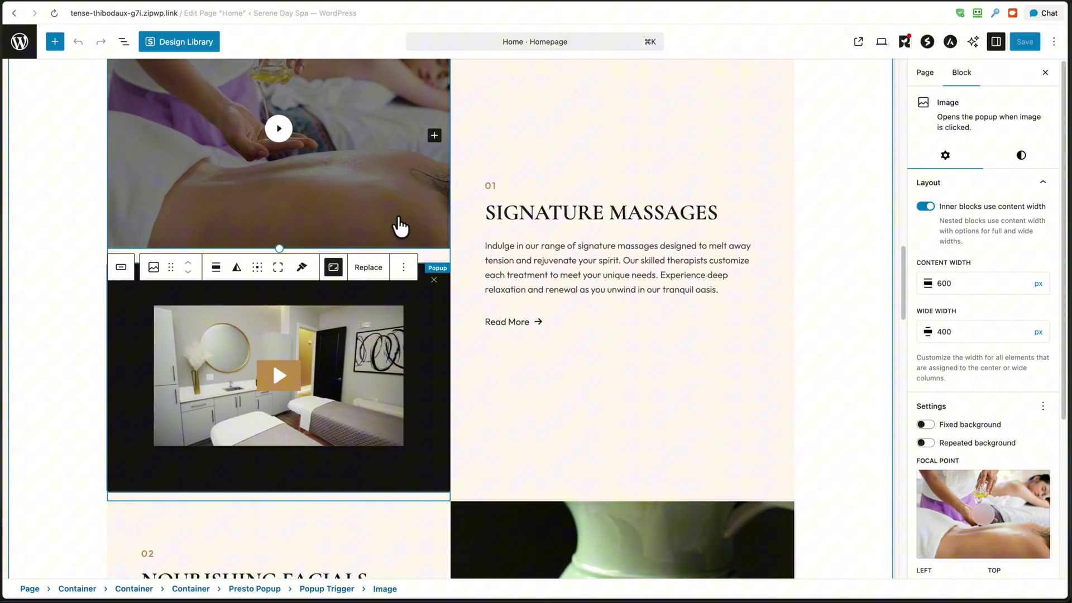
{"action": "scroll", "coordinate": [400, 226], "scroll_direction": "up", "scroll_amount": 3}
{"action": "left_click", "coordinate": [403, 433]}
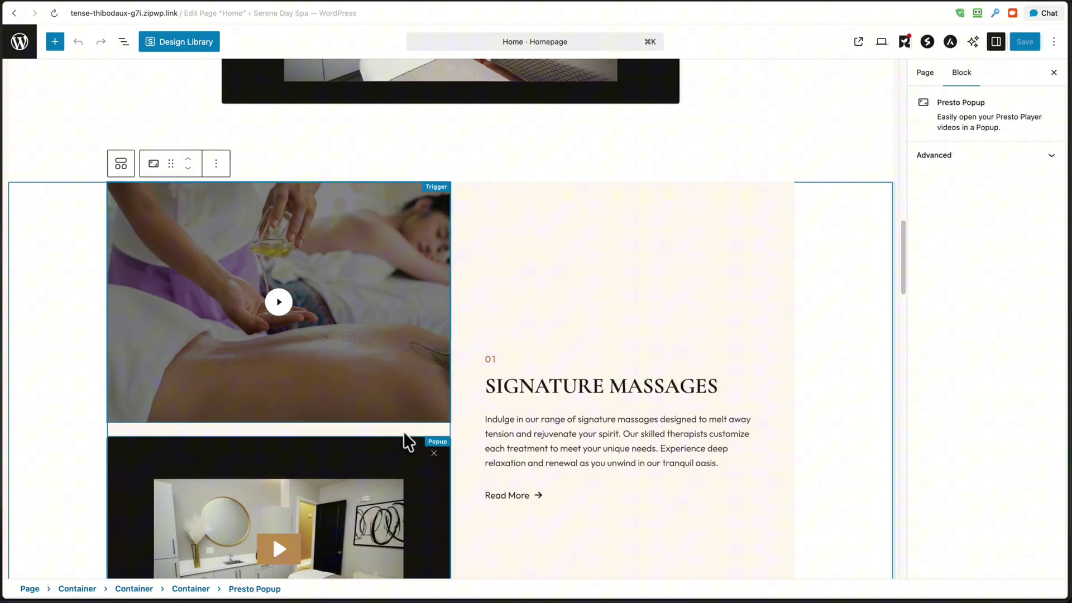
{"action": "key", "text": "BackSpace"}
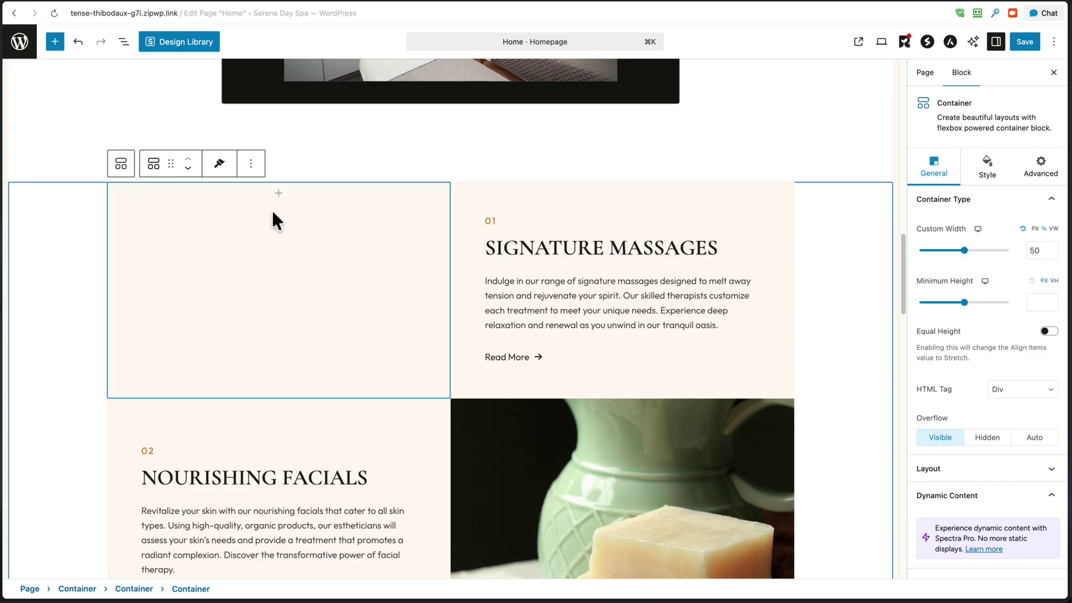
{"action": "left_click", "coordinate": [278, 194]}
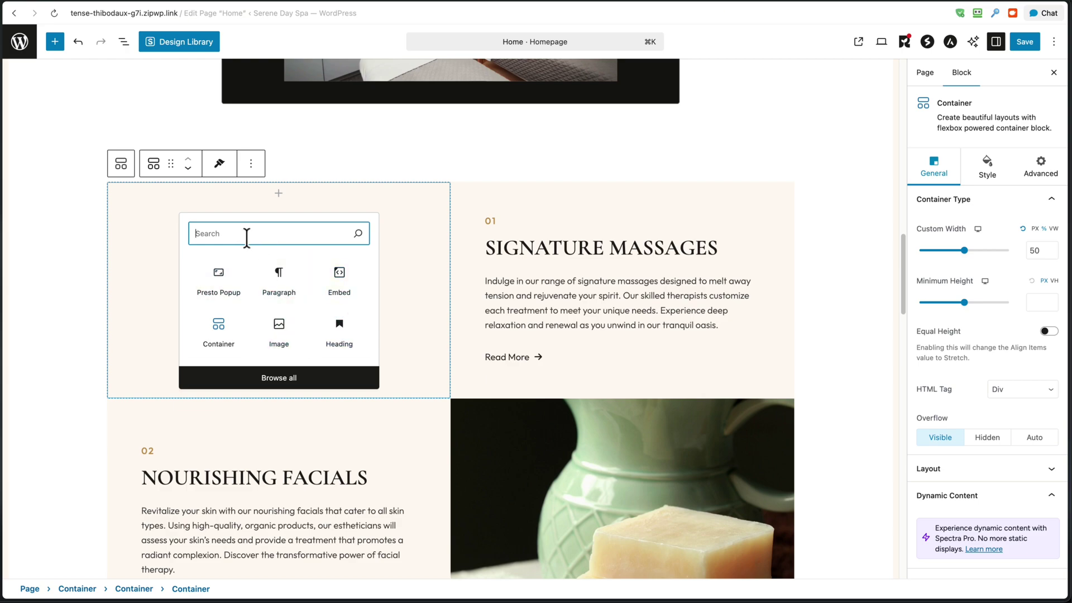
Insert a Presto Popup in the empty column with an Image trigger and the spa room video
{"action": "type", "text": "presto"}
{"action": "left_click", "coordinate": [220, 310]}
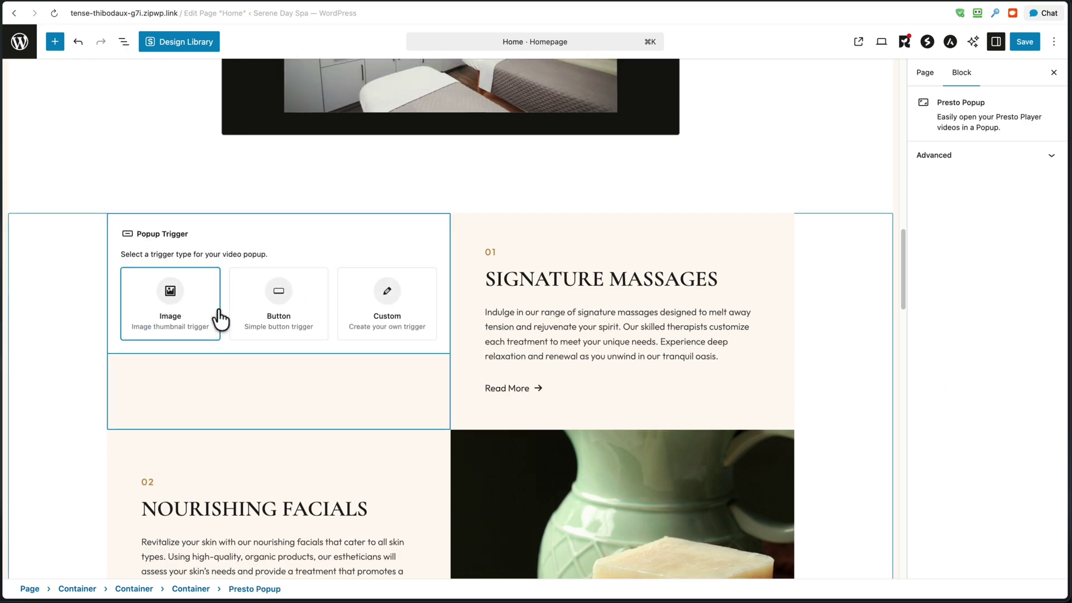
{"action": "left_click", "coordinate": [189, 306]}
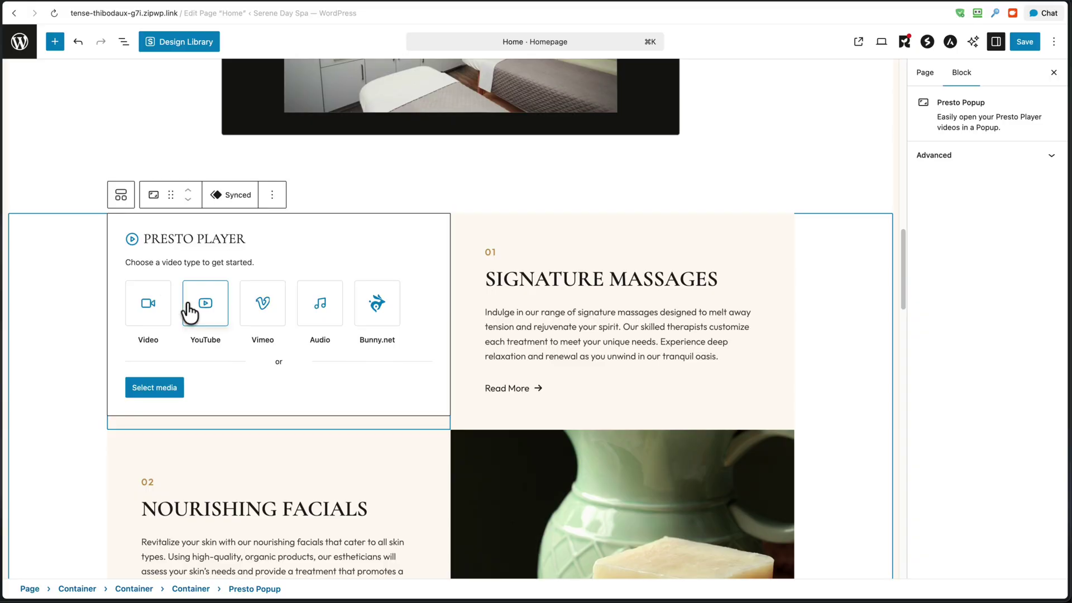
{"action": "left_click", "coordinate": [162, 390]}
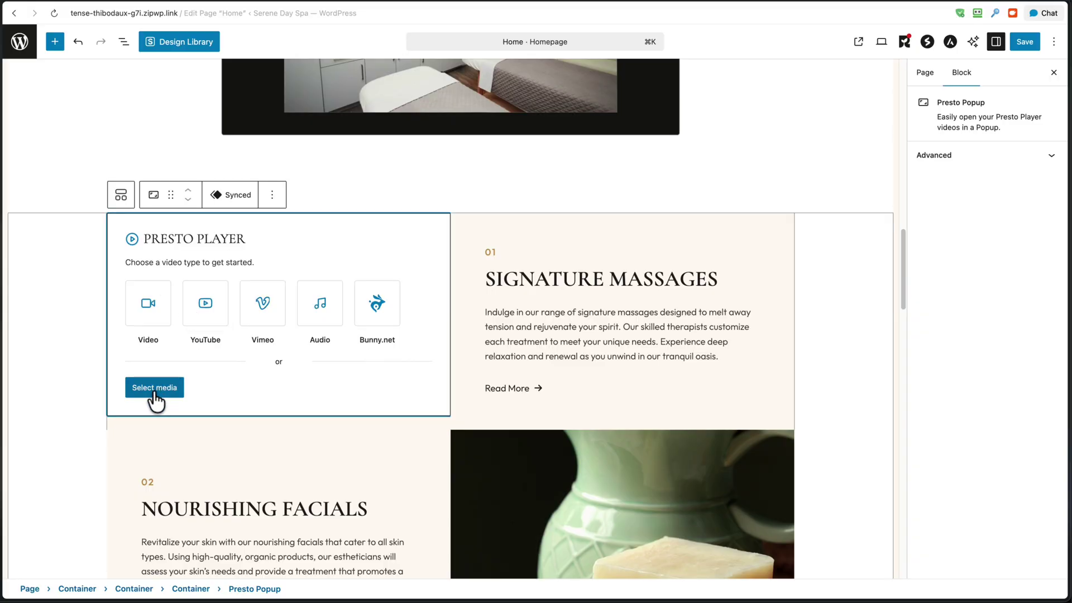
{"action": "left_click", "coordinate": [168, 453]}
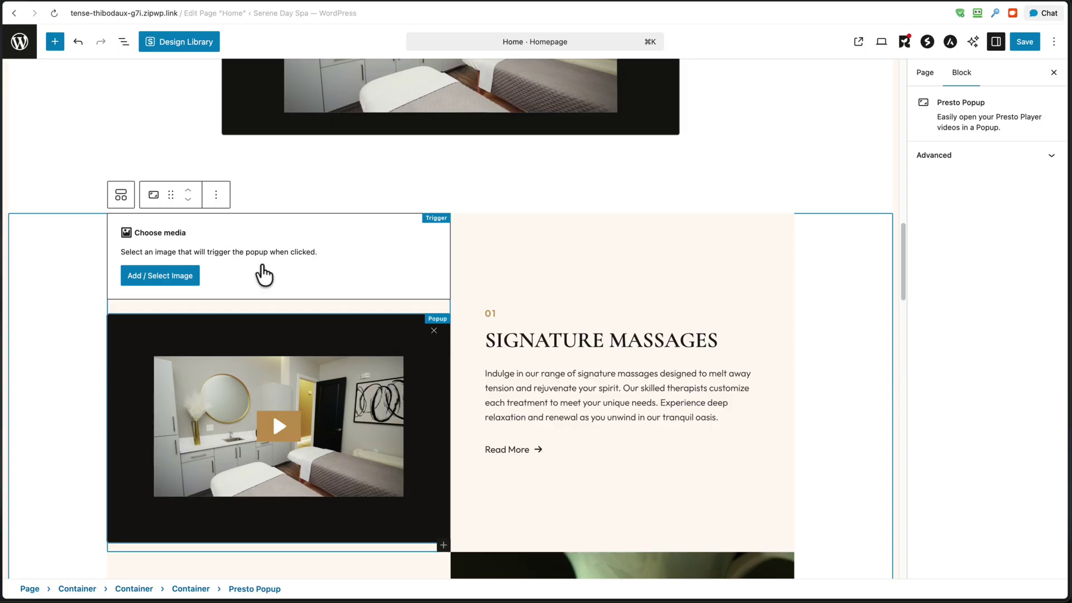
Choose the oil massage photo from the Media Library as the popup's trigger image
{"action": "left_click", "coordinate": [162, 278]}
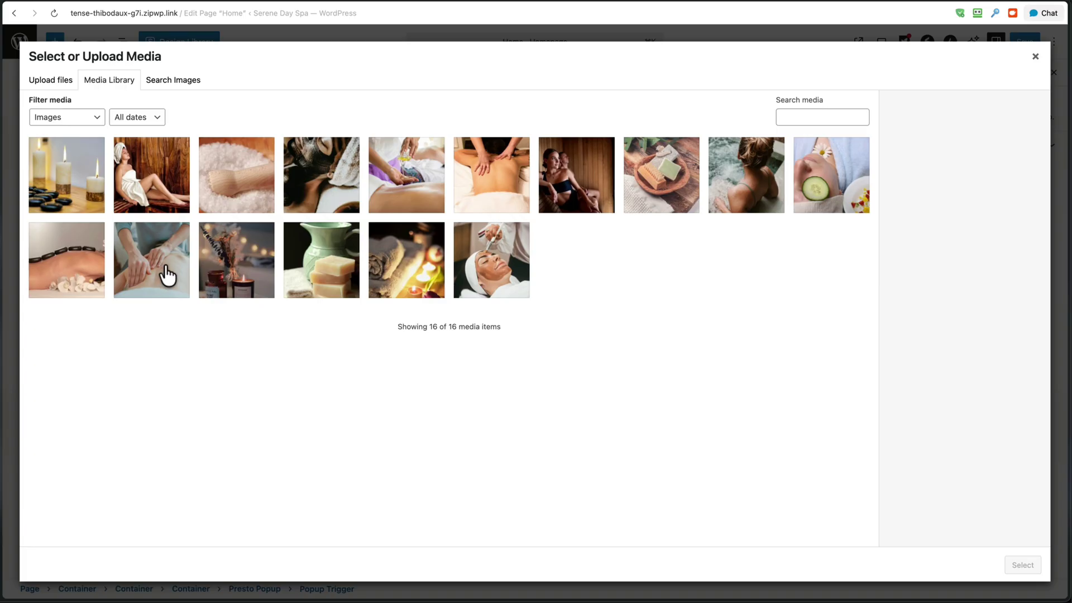
{"action": "left_click", "coordinate": [416, 177]}
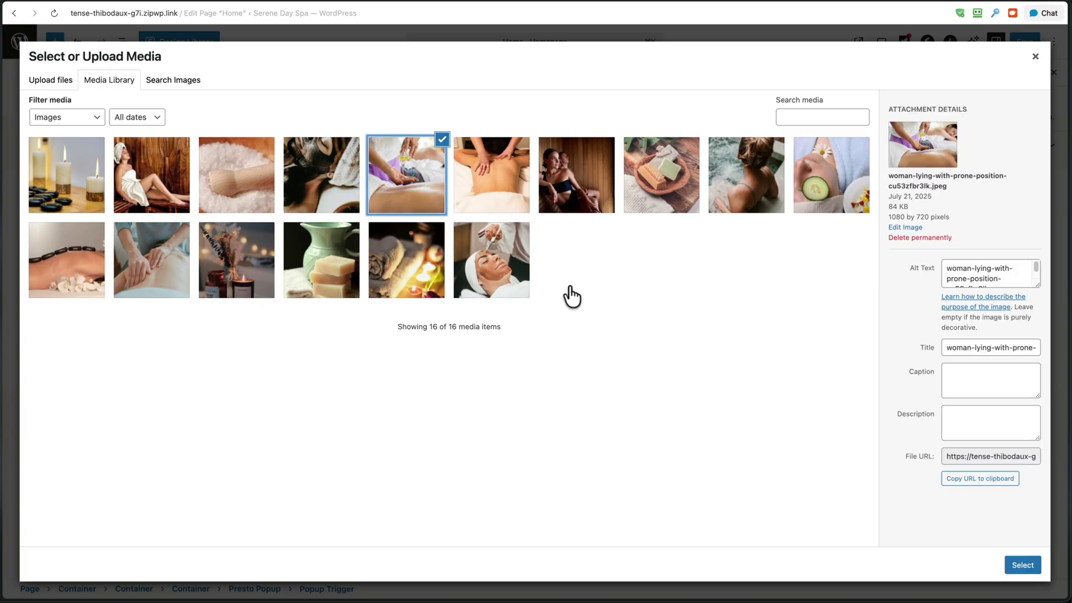
{"action": "left_click", "coordinate": [1017, 565]}
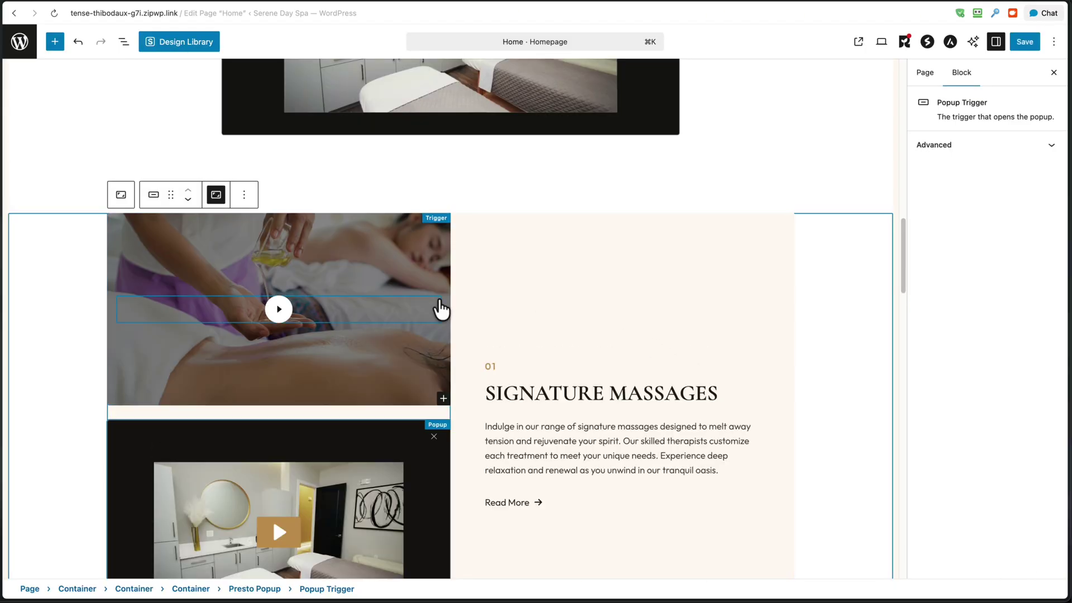
Give the massage trigger image a 600 px content width and a 400 px wide width
{"action": "left_click", "coordinate": [424, 257]}
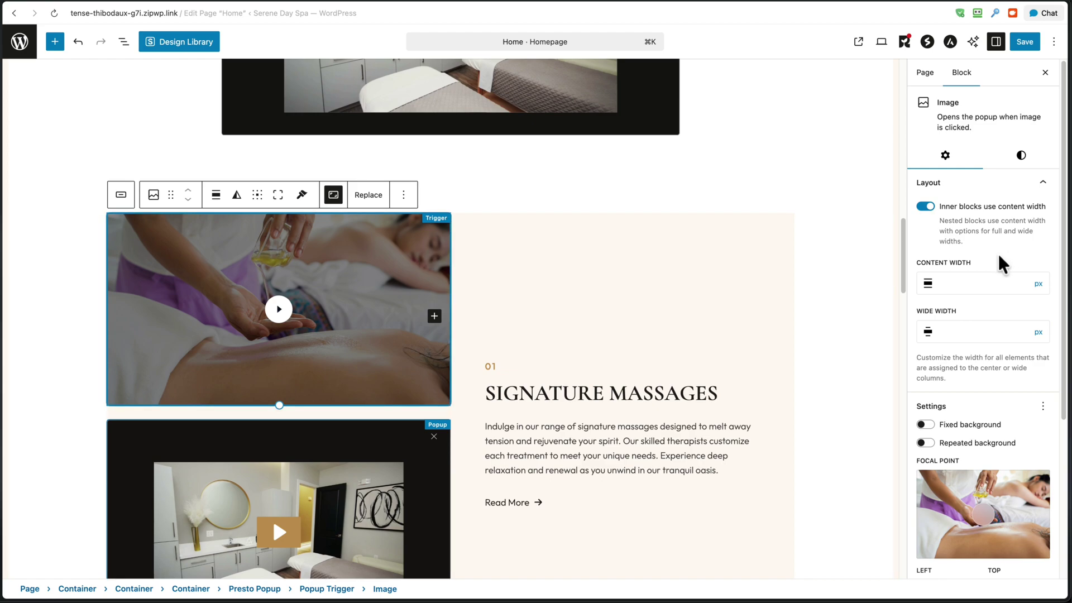
{"action": "left_click", "coordinate": [969, 281]}
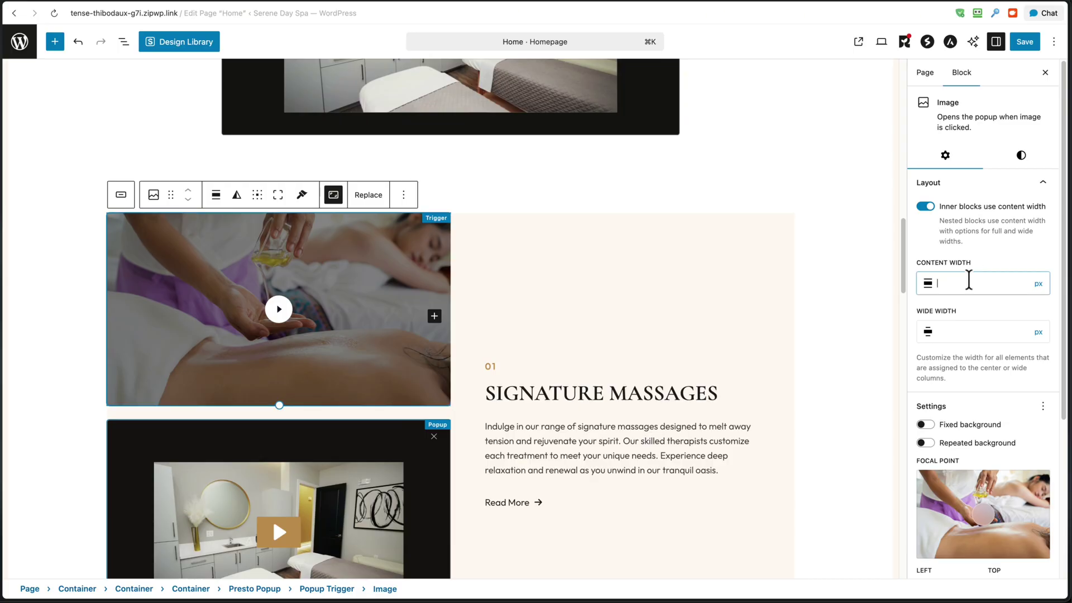
{"action": "type", "text": "600"}
{"action": "left_click", "coordinate": [944, 332]}
{"action": "key", "text": "BackSpace"}
{"action": "type", "text": "400"}
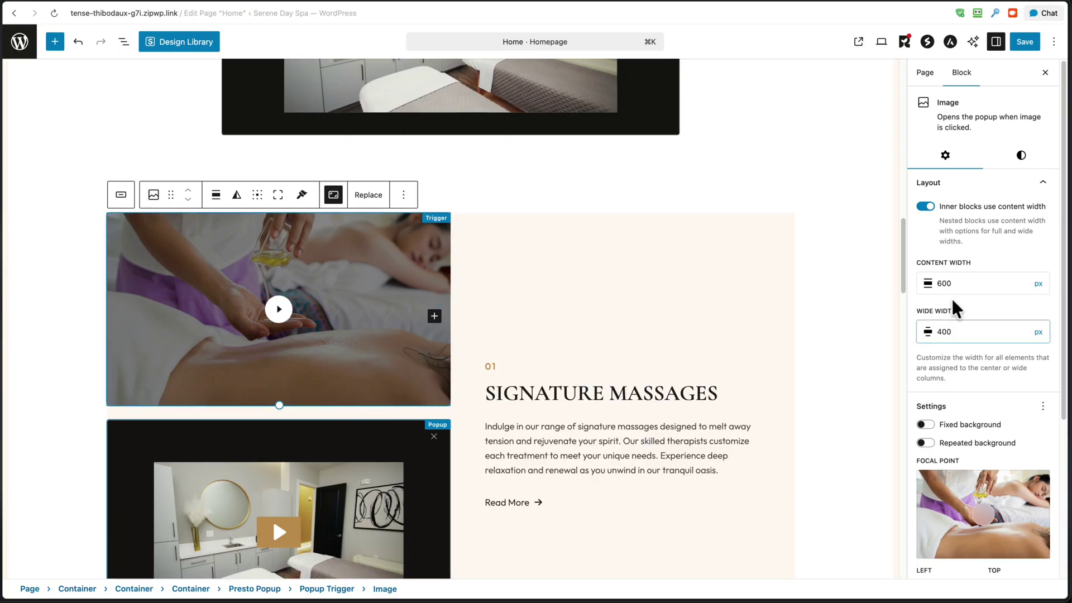
{"action": "left_click", "coordinate": [1021, 159]}
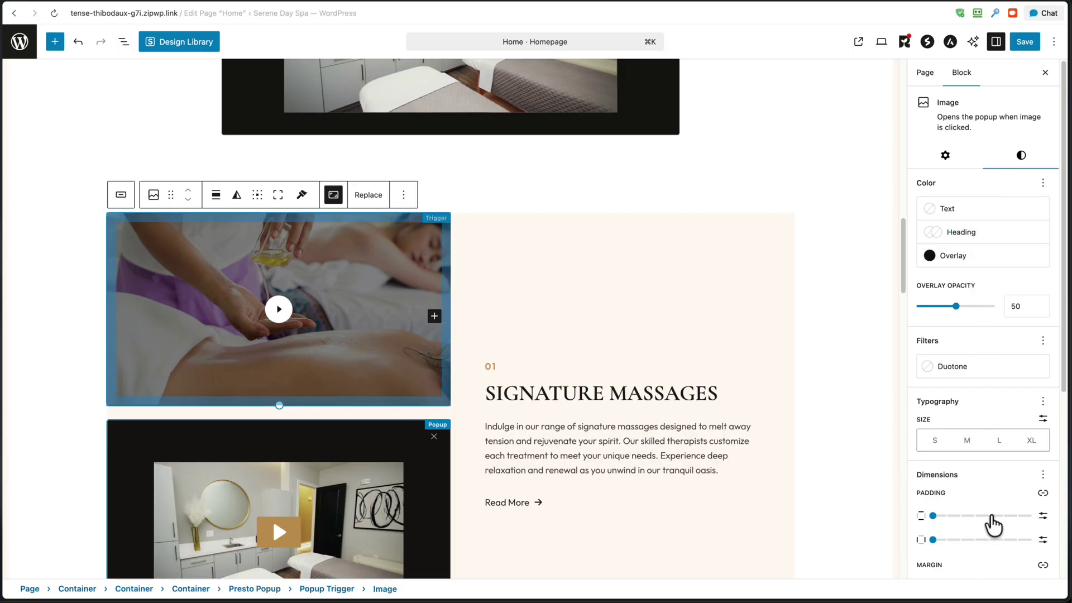
Set the massage image's corner radius to 0
{"action": "scroll", "coordinate": [965, 326], "scroll_direction": "down", "scroll_amount": 5}
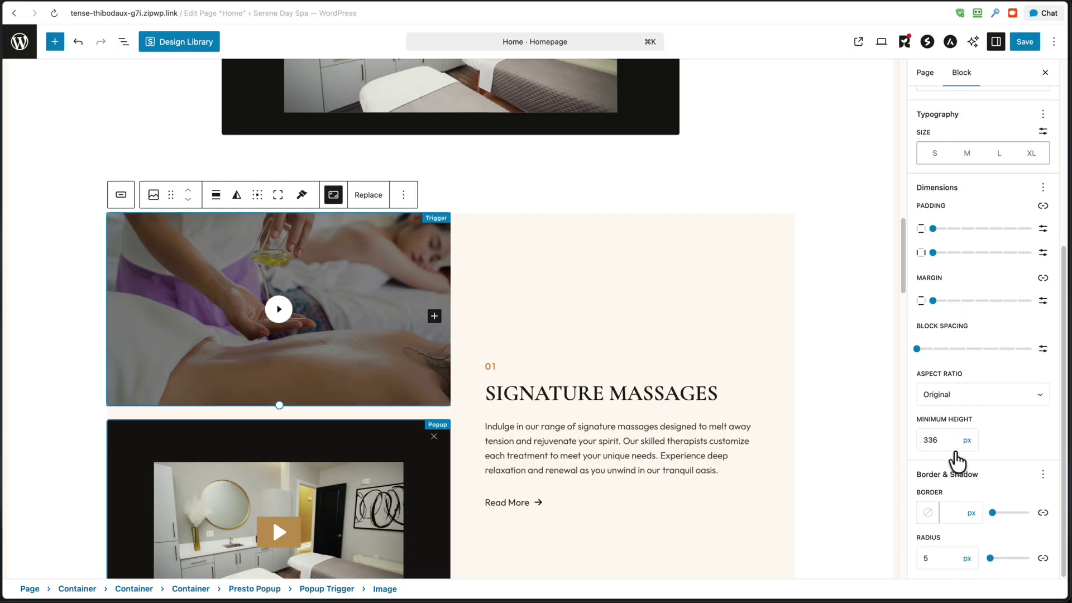
{"action": "left_click", "coordinate": [937, 557]}
{"action": "key", "text": "BackSpace"}
{"action": "type", "text": "0"}
Tint the image overlay with the gold Color 1 swatch and lower its opacity to 10
{"action": "scroll", "coordinate": [988, 228], "scroll_direction": "up", "scroll_amount": 5}
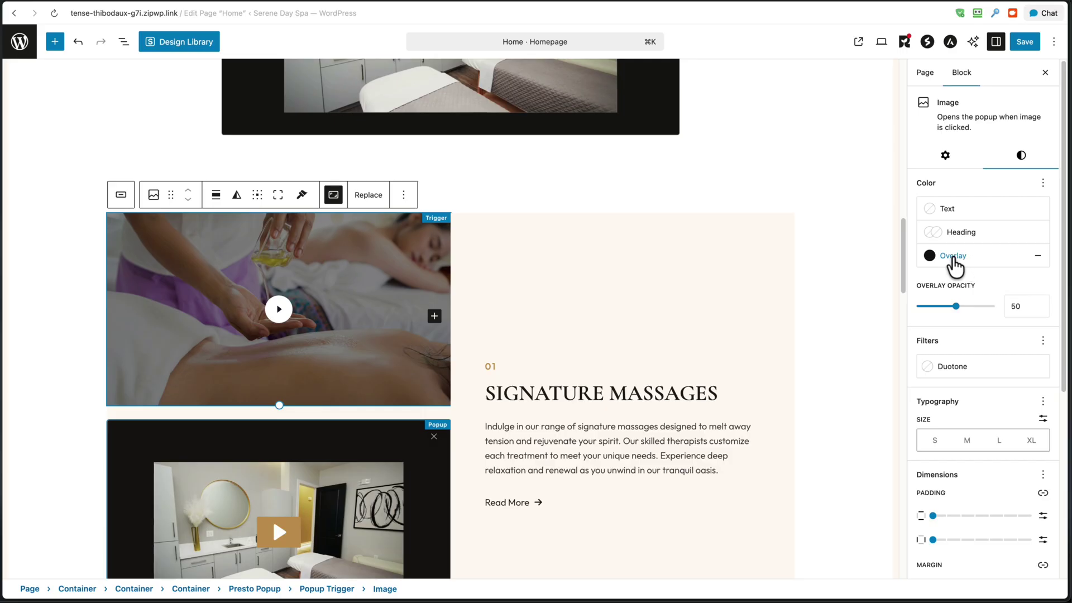
{"action": "left_click", "coordinate": [929, 256]}
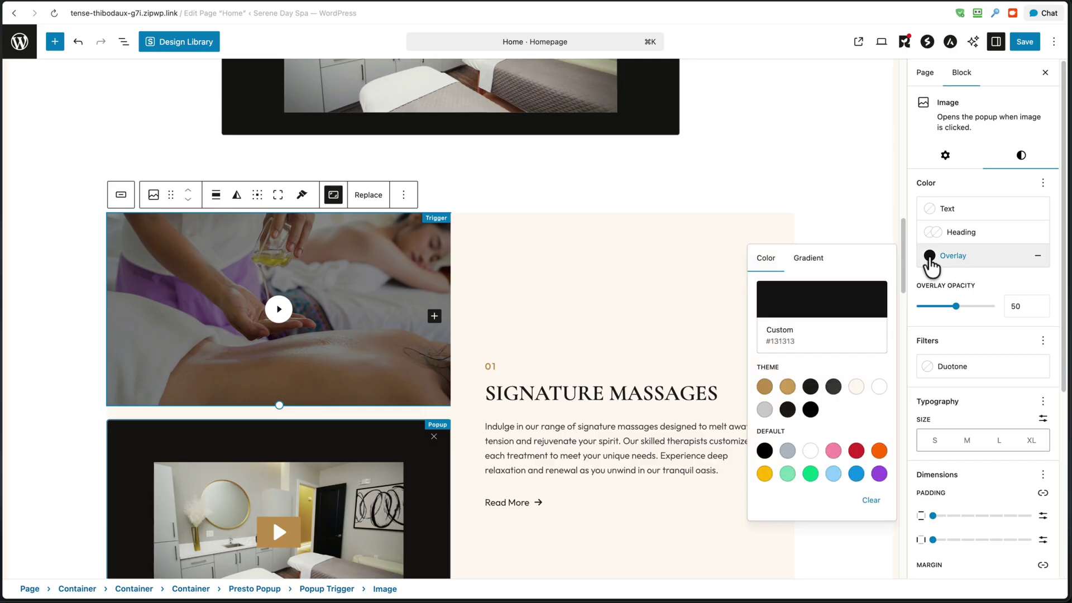
{"action": "left_click", "coordinate": [765, 386]}
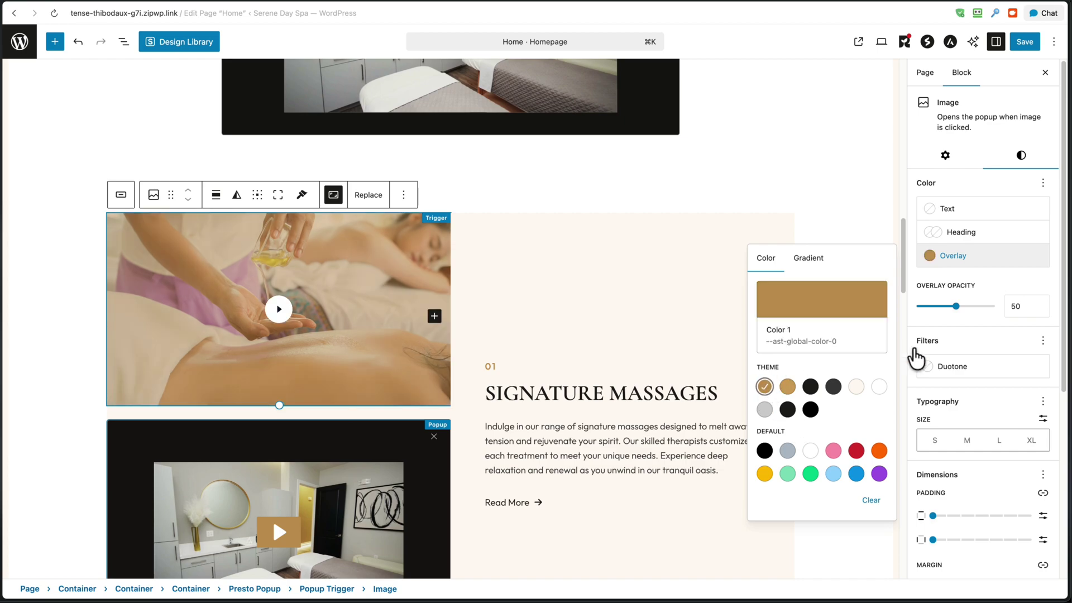
{"action": "left_click_drag", "start_coordinate": [957, 306], "coordinate": [927, 314]}
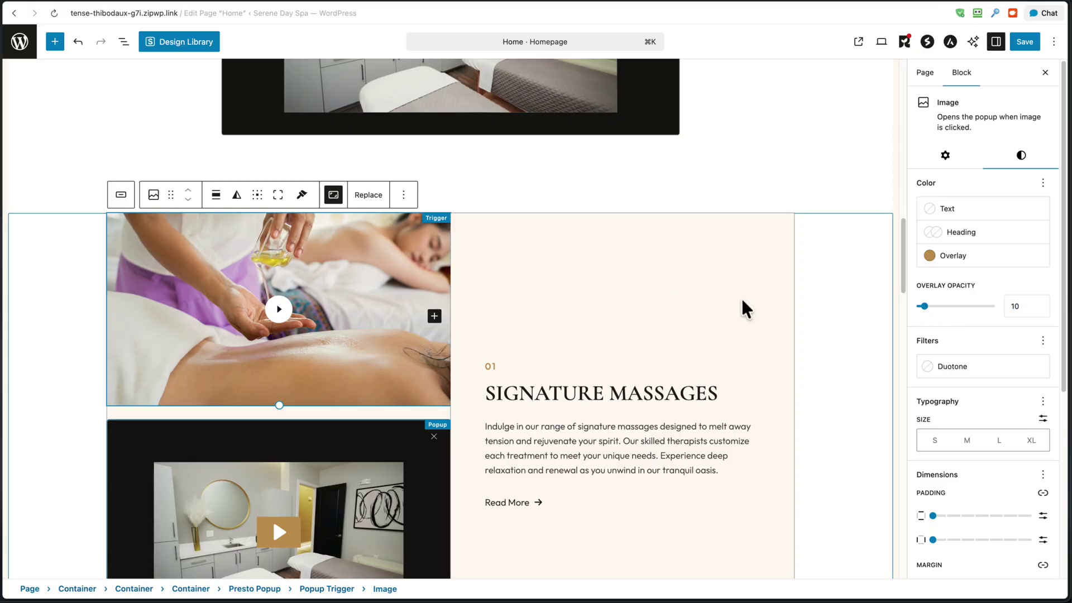
{"action": "left_click", "coordinate": [279, 310]}
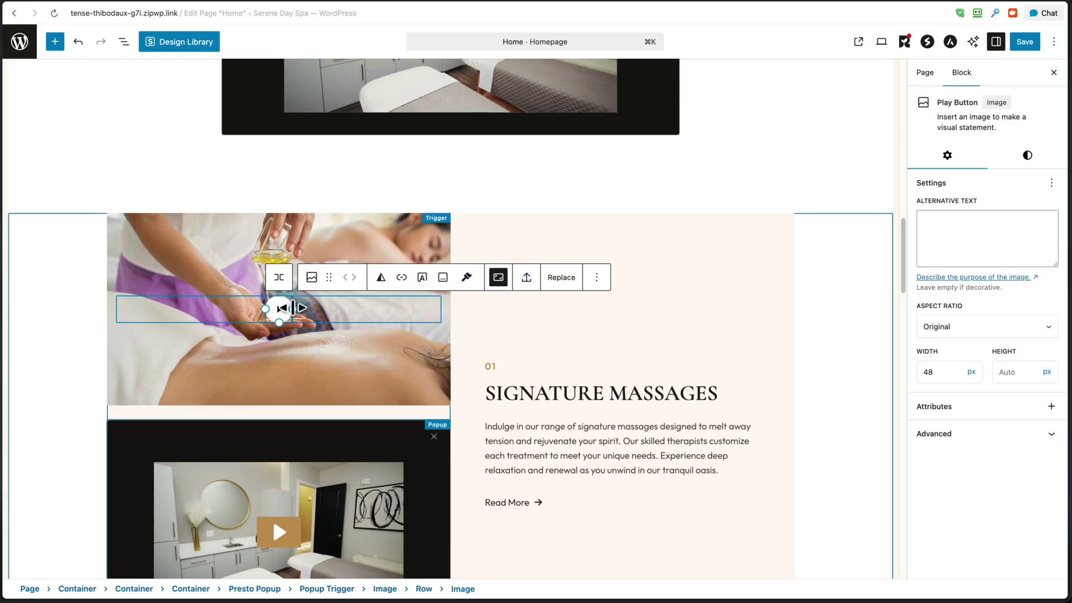
Resize the play button image to about 102 px wide
{"action": "left_click_drag", "start_coordinate": [295, 308], "coordinate": [308, 307]}
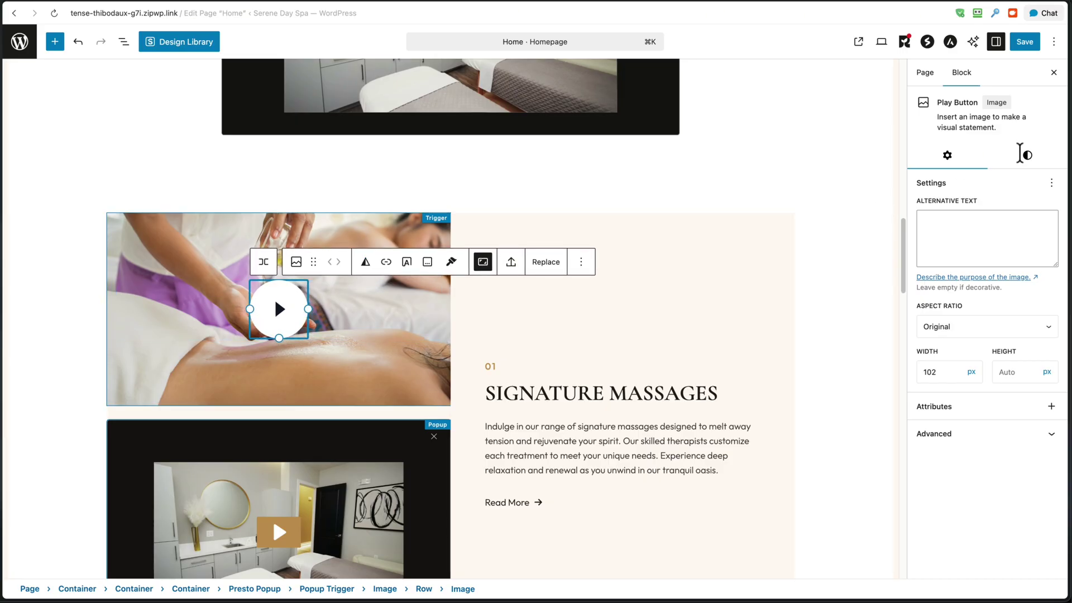
{"action": "left_click", "coordinate": [1026, 155]}
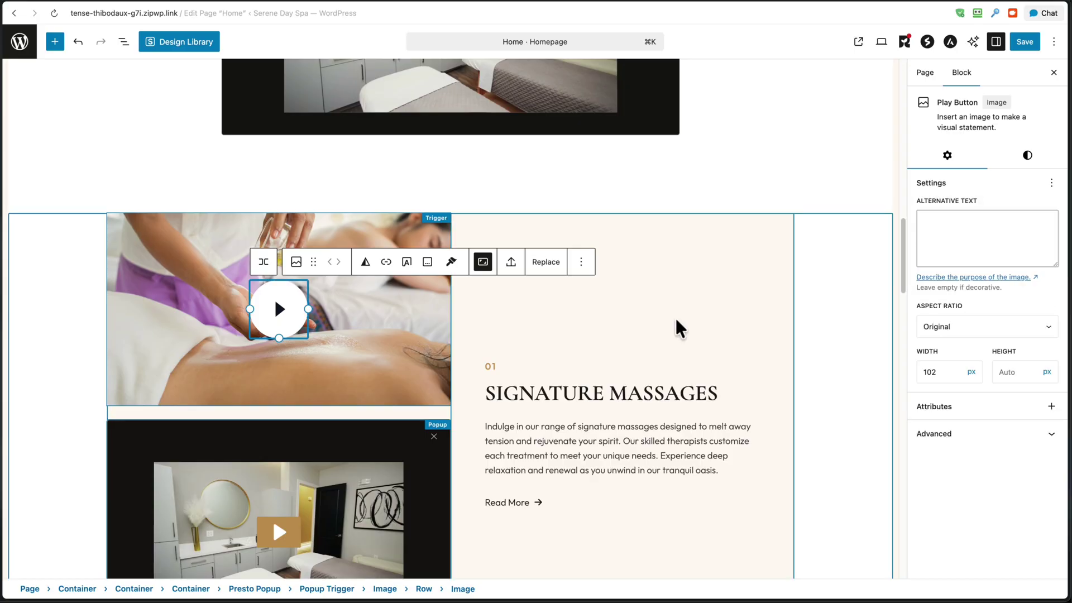
Set the massage image's content position to bottom right so the play button sits in that corner
{"action": "left_click", "coordinate": [391, 381]}
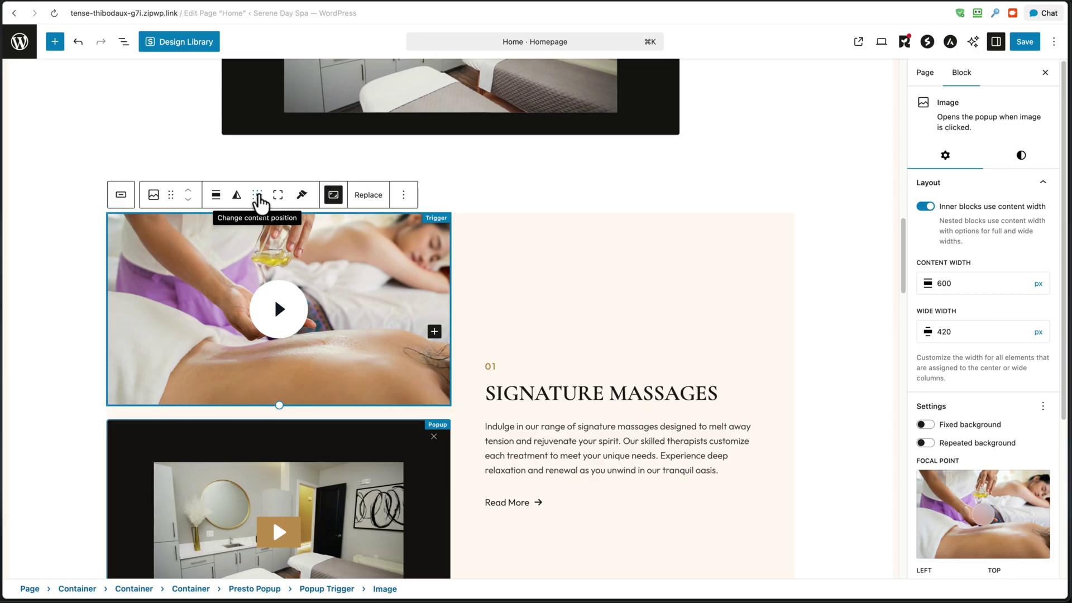
{"action": "left_click", "coordinate": [258, 196]}
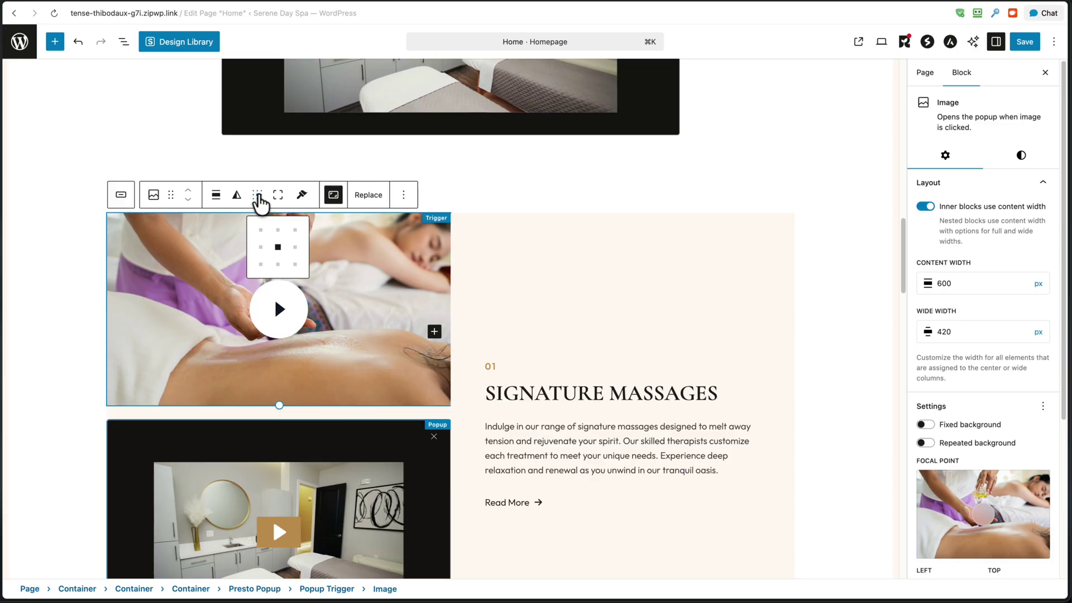
{"action": "left_click", "coordinate": [295, 265]}
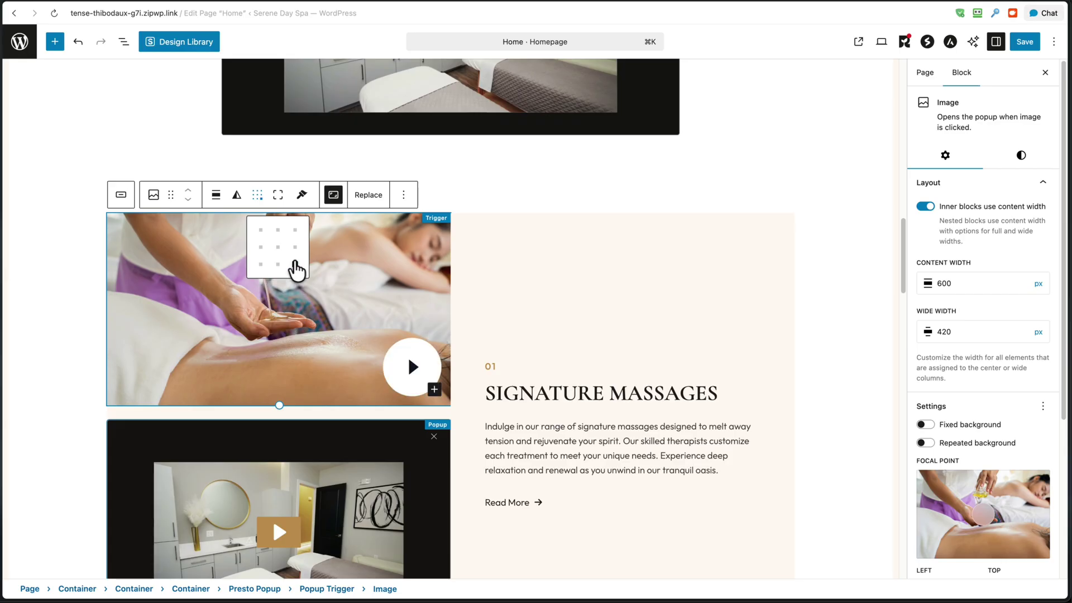
{"action": "left_click", "coordinate": [368, 326]}
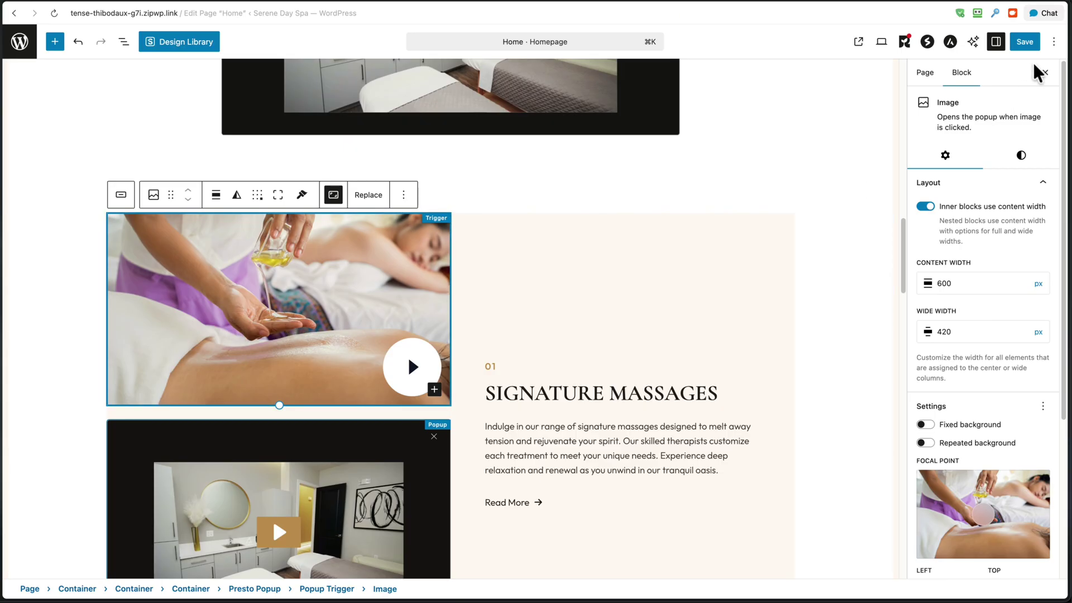
Save the Home page changes and look over the live page
{"action": "left_click", "coordinate": [1025, 42]}
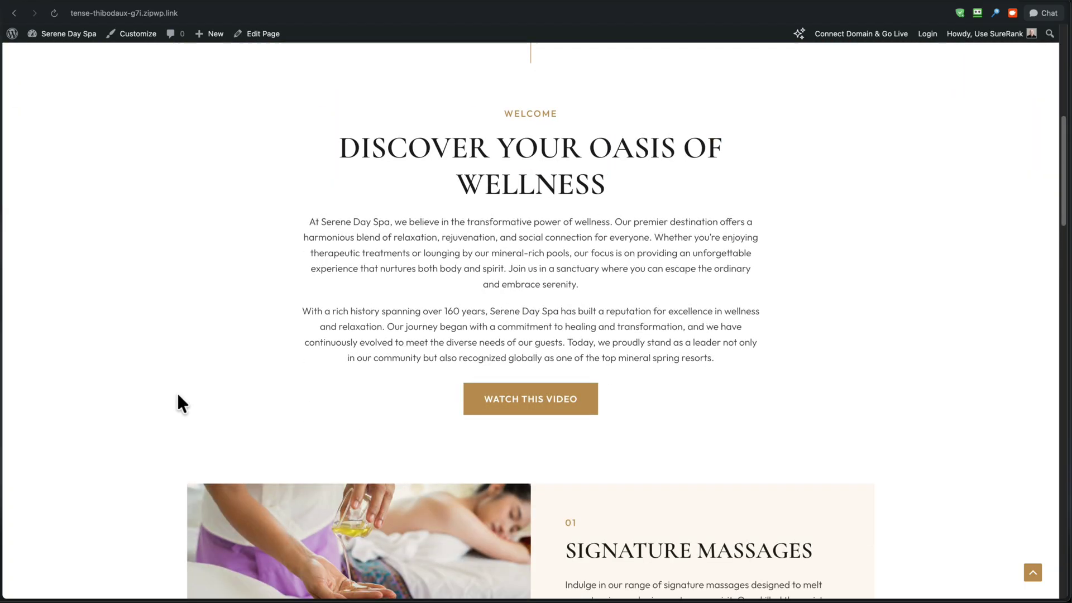
{"action": "scroll", "coordinate": [182, 403], "scroll_direction": "down", "scroll_amount": 6}
{"action": "scroll", "coordinate": [179, 401], "scroll_direction": "up", "scroll_amount": 4}
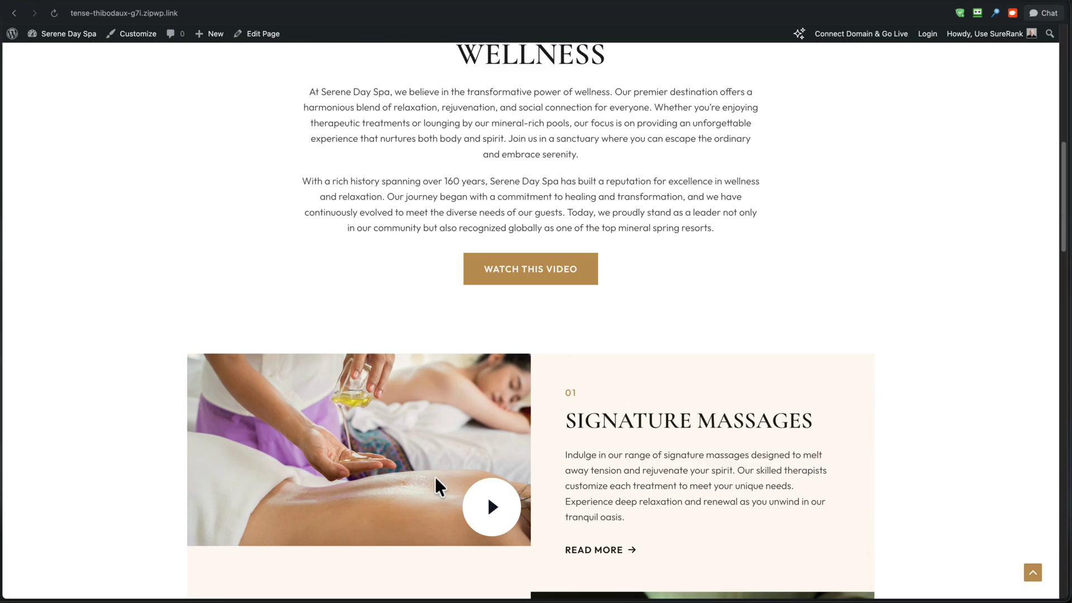
{"action": "scroll", "coordinate": [438, 474], "scroll_direction": "down", "scroll_amount": 2}
{"action": "scroll", "coordinate": [447, 503], "scroll_direction": "up", "scroll_amount": 1}
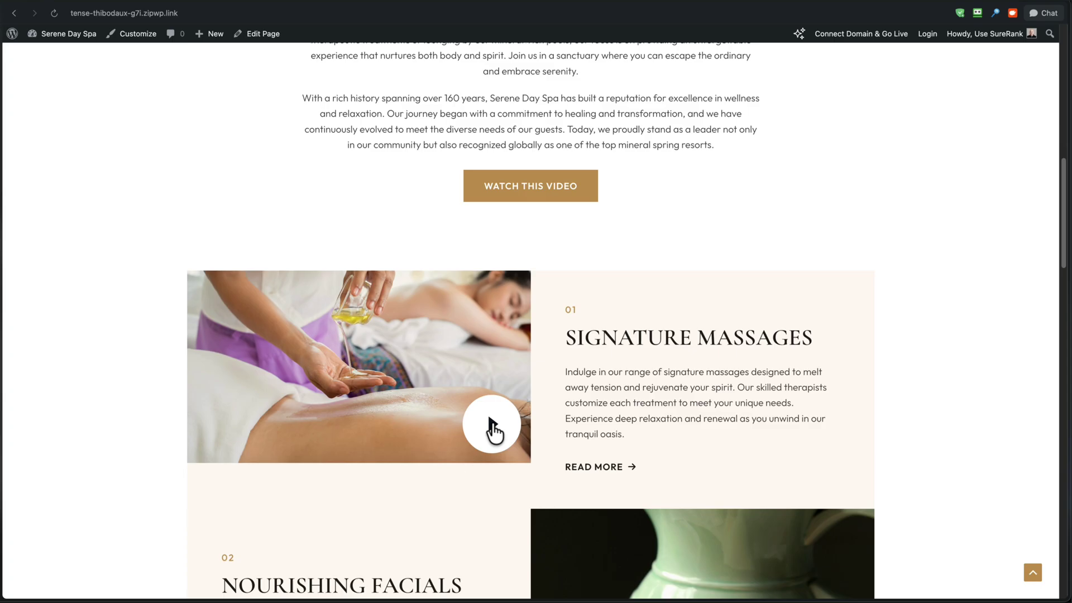
Check that the massage image's play button opens the video popup, then close the popup
{"action": "left_click", "coordinate": [489, 429]}
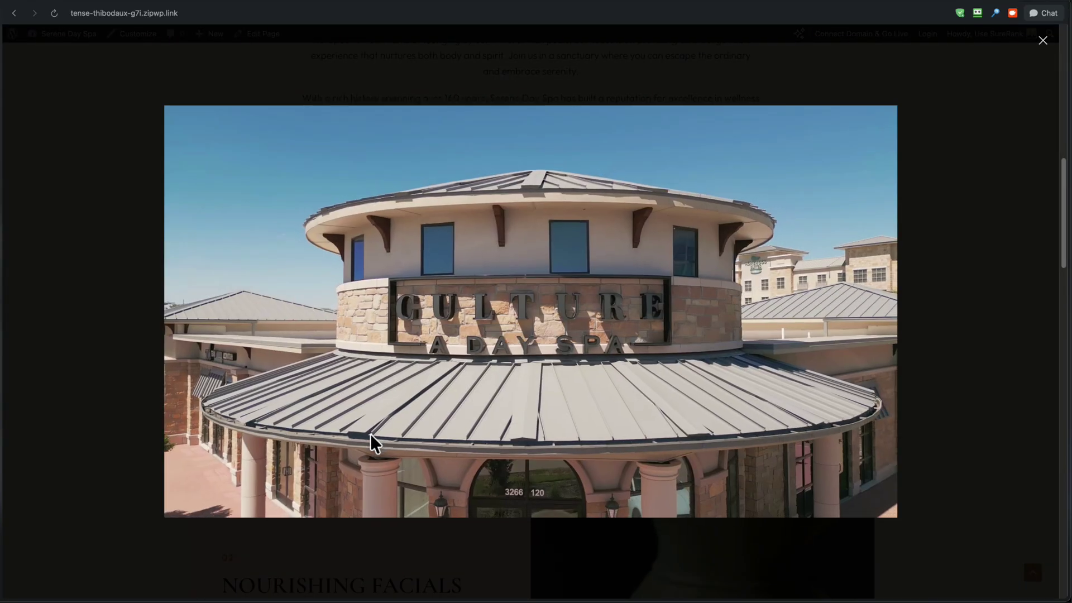
{"action": "left_click", "coordinate": [108, 236]}
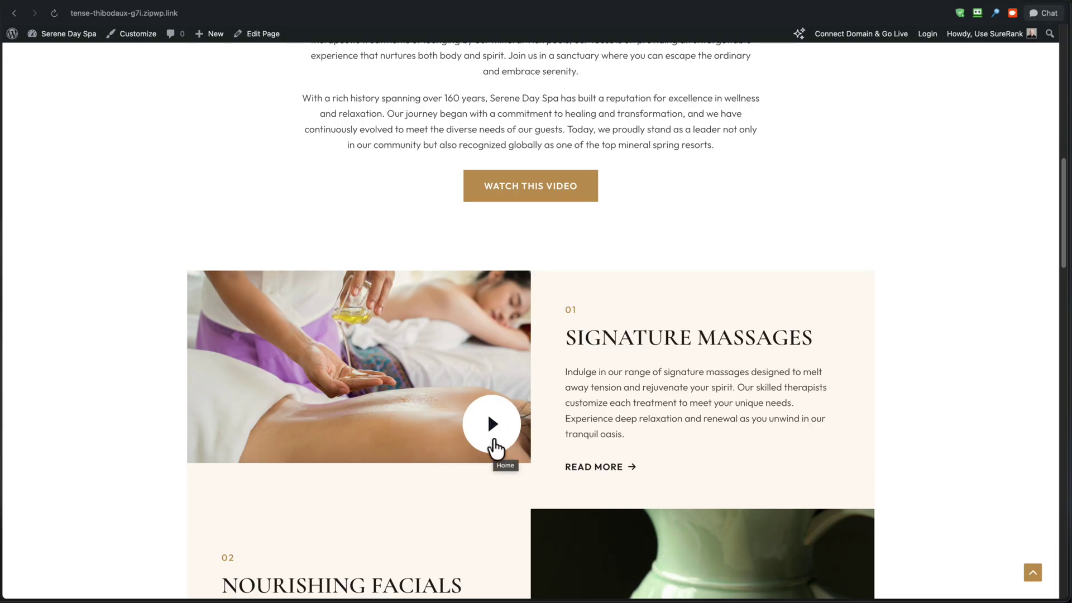
{"action": "scroll", "coordinate": [598, 411], "scroll_direction": "up", "scroll_amount": 5}
{"action": "scroll", "coordinate": [598, 412], "scroll_direction": "down", "scroll_amount": 7}
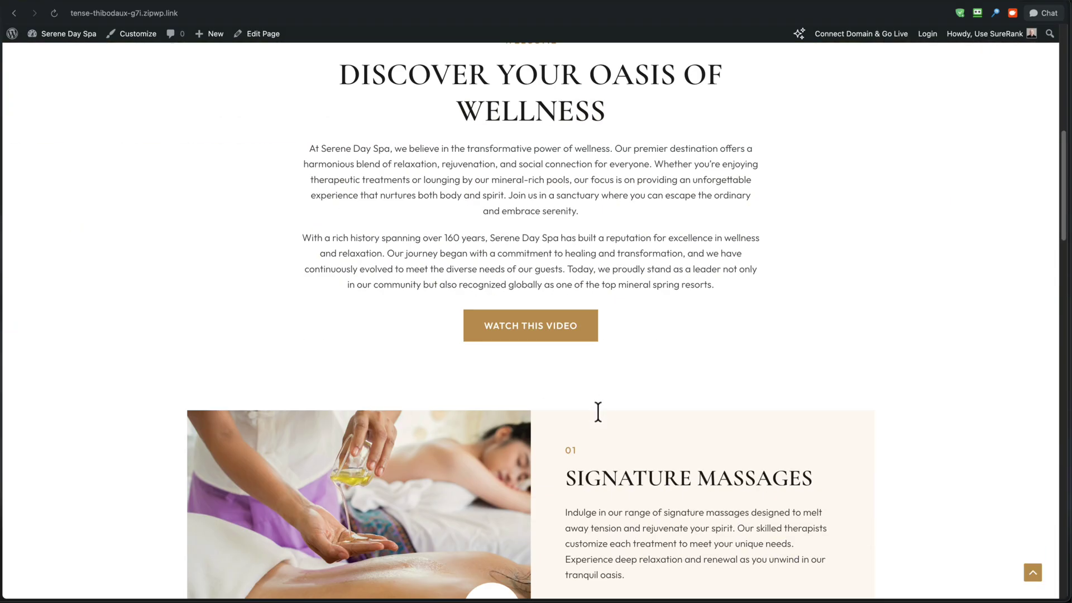
{"action": "scroll", "coordinate": [598, 416], "scroll_direction": "down", "scroll_amount": 2}
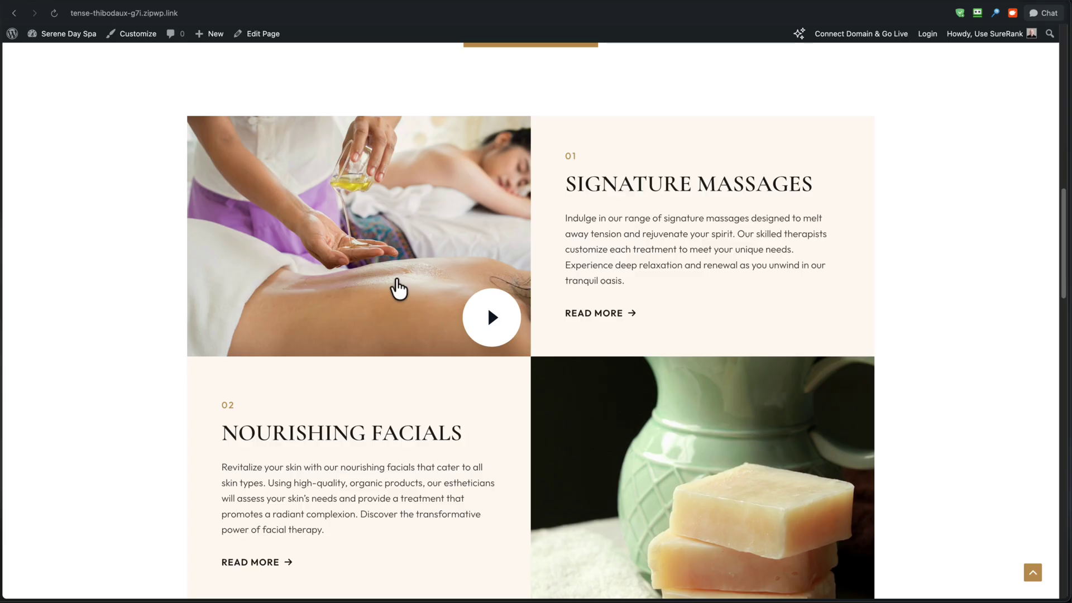
{"action": "scroll", "coordinate": [397, 387], "scroll_direction": "up", "scroll_amount": 15}
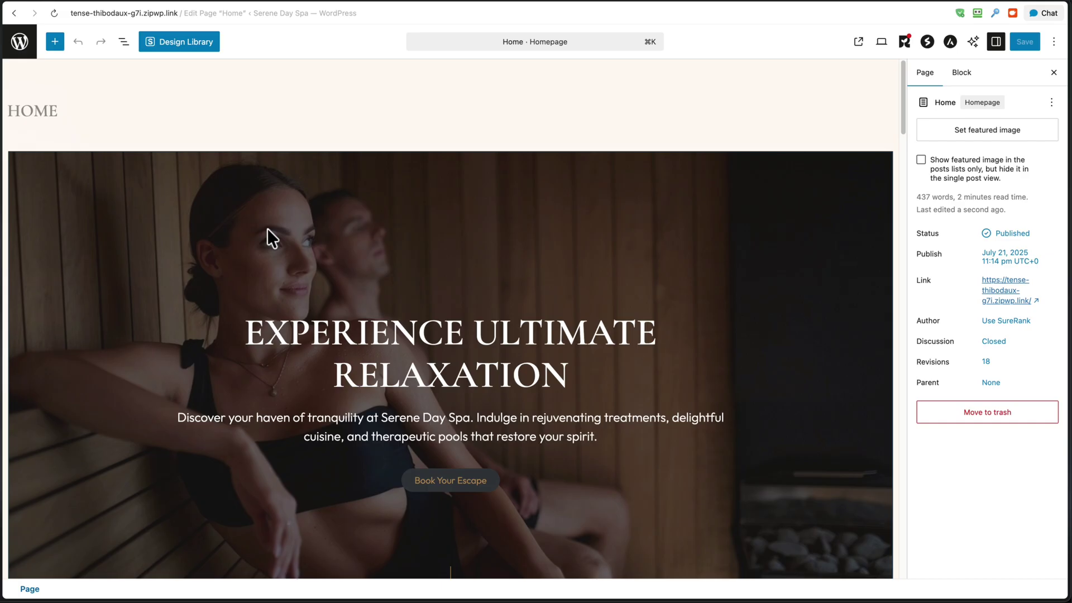
Hide the video popup preview on the Watch This Video button
{"action": "scroll", "coordinate": [267, 228], "scroll_direction": "down", "scroll_amount": 8}
{"action": "scroll", "coordinate": [266, 228], "scroll_direction": "down", "scroll_amount": 4}
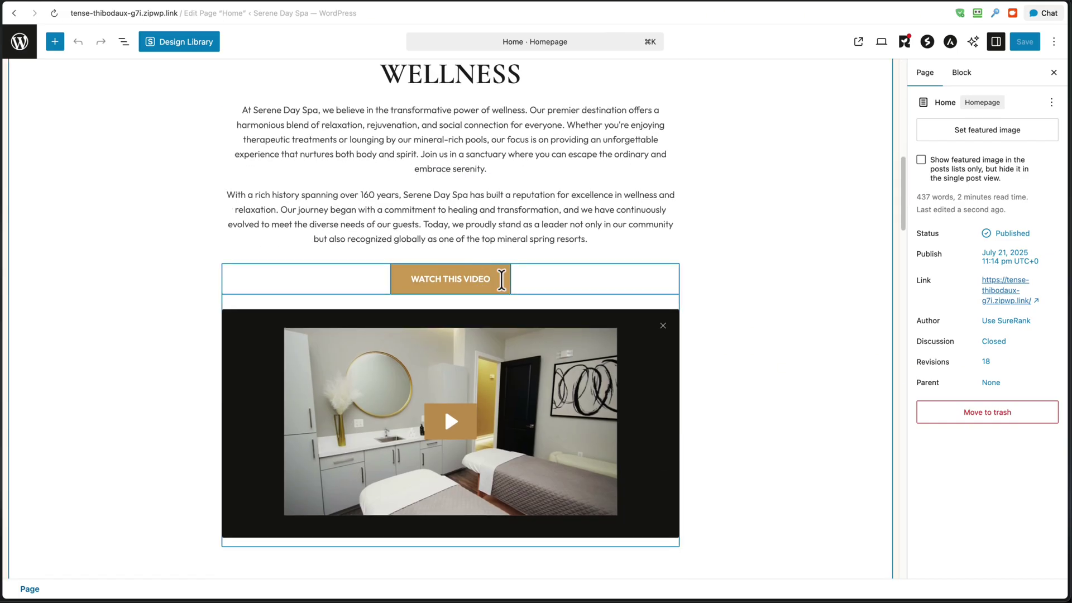
{"action": "left_click", "coordinate": [501, 279]}
{"action": "left_click", "coordinate": [483, 244]}
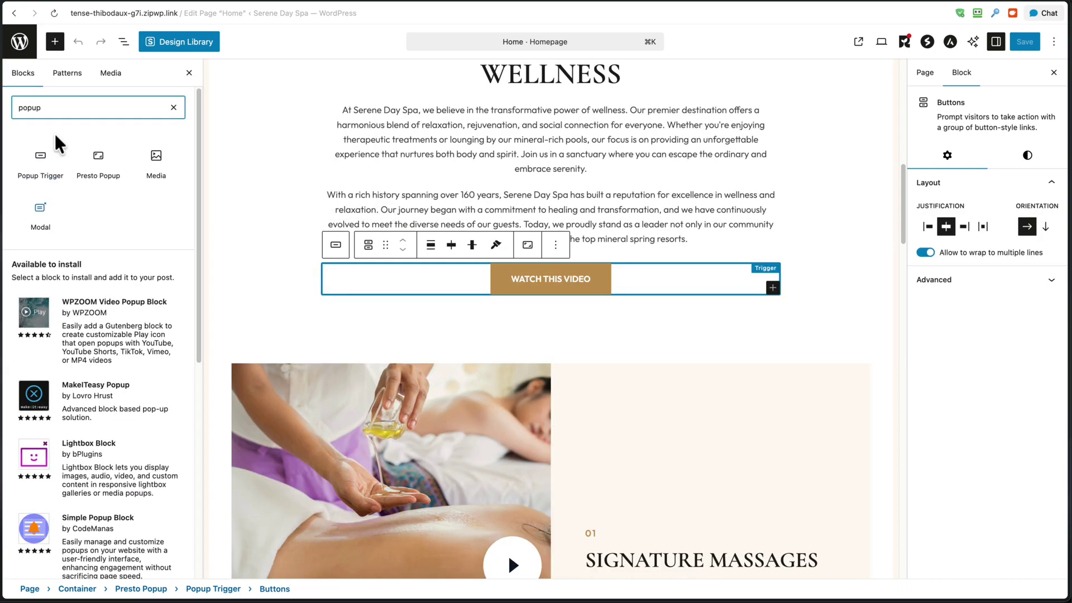
Add a Presto Popup above the button with a custom trigger and the Day Spa Tour video
{"action": "mouse_move", "coordinate": [98, 159]}
{"action": "left_mouse_down"}
{"action": "mouse_move", "coordinate": [494, 307]}
{"action": "mouse_move", "coordinate": [518, 294]}
{"action": "mouse_move", "coordinate": [521, 264]}
{"action": "mouse_move", "coordinate": [495, 251]}
{"action": "mouse_move", "coordinate": [523, 257]}
{"action": "left_mouse_up"}
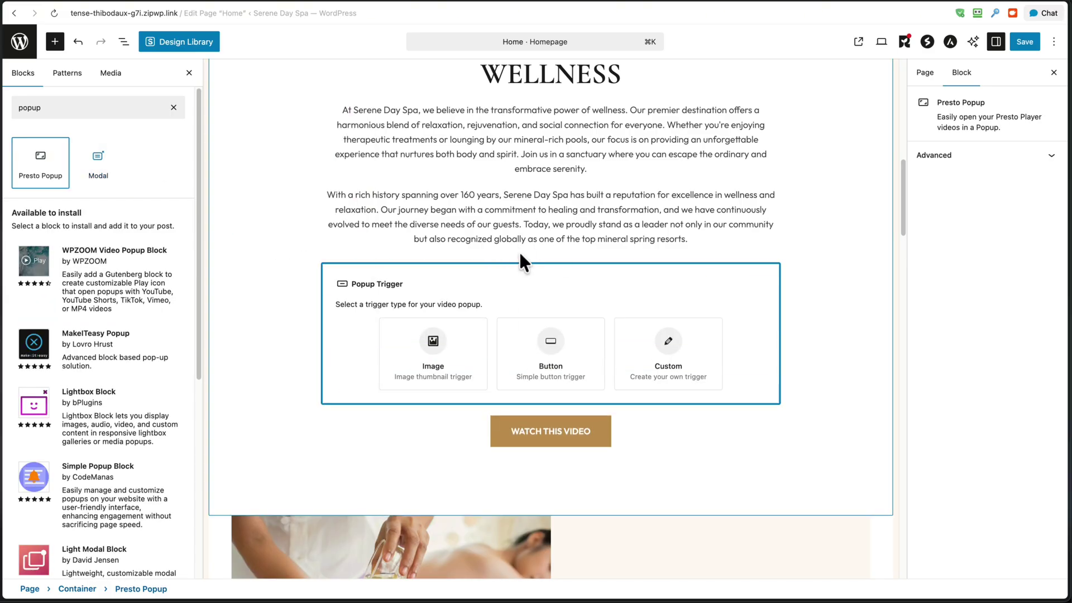
{"action": "left_click", "coordinate": [682, 356]}
{"action": "left_click", "coordinate": [370, 439]}
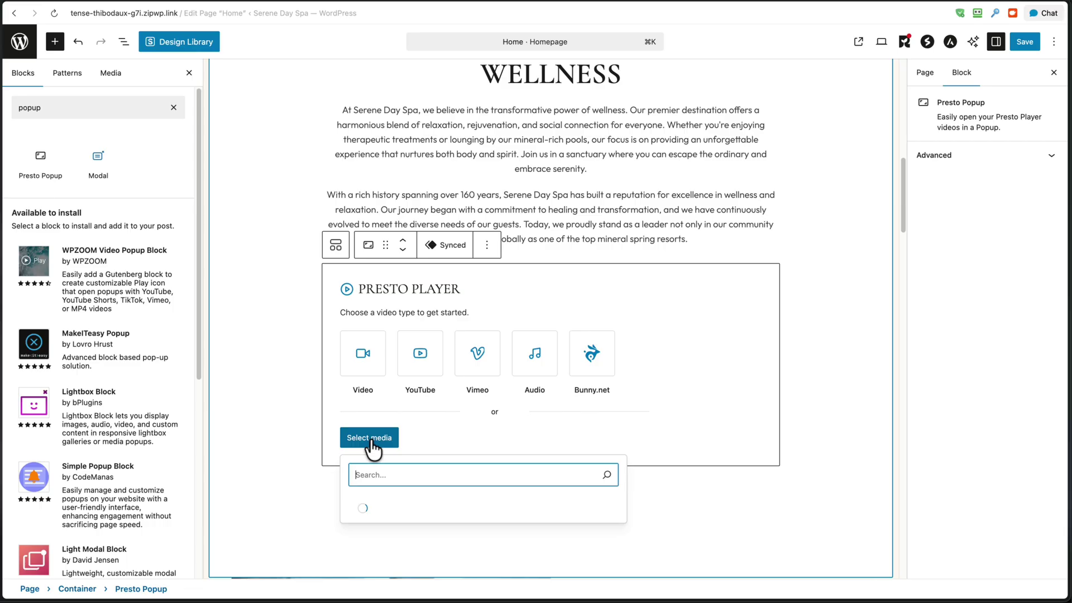
{"action": "left_click", "coordinate": [431, 509]}
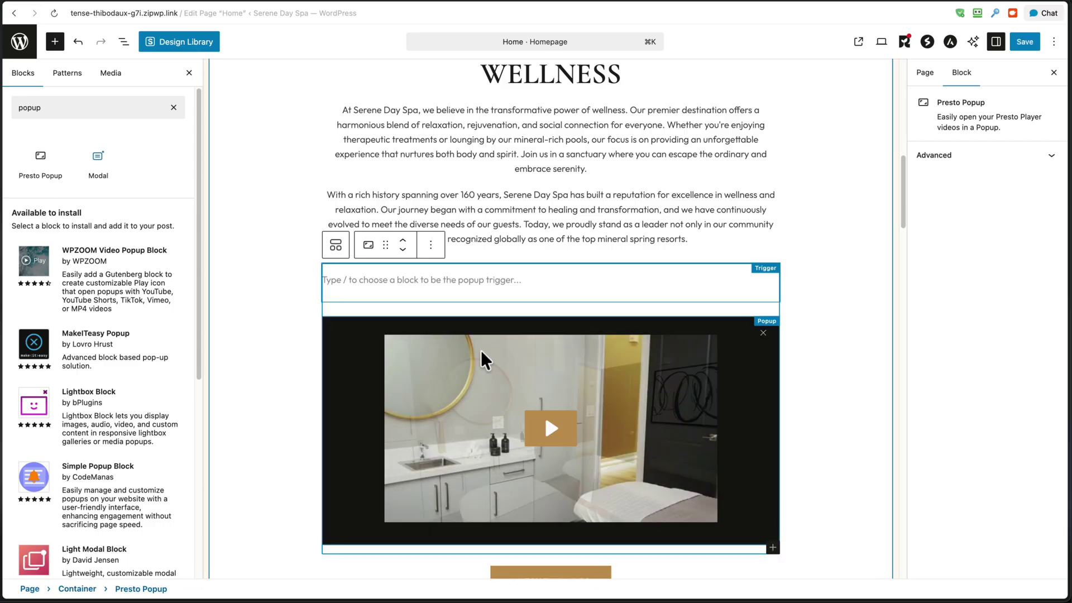
Type / in the popup's empty trigger paragraph to list the block types
{"action": "left_click", "coordinate": [473, 281]}
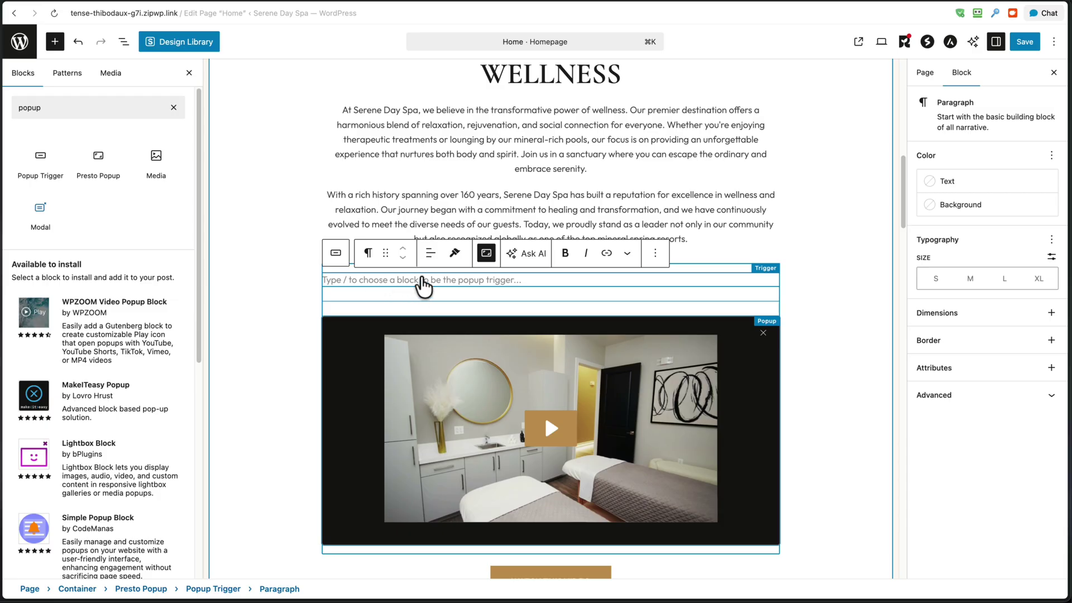
{"action": "type", "text": "/"}
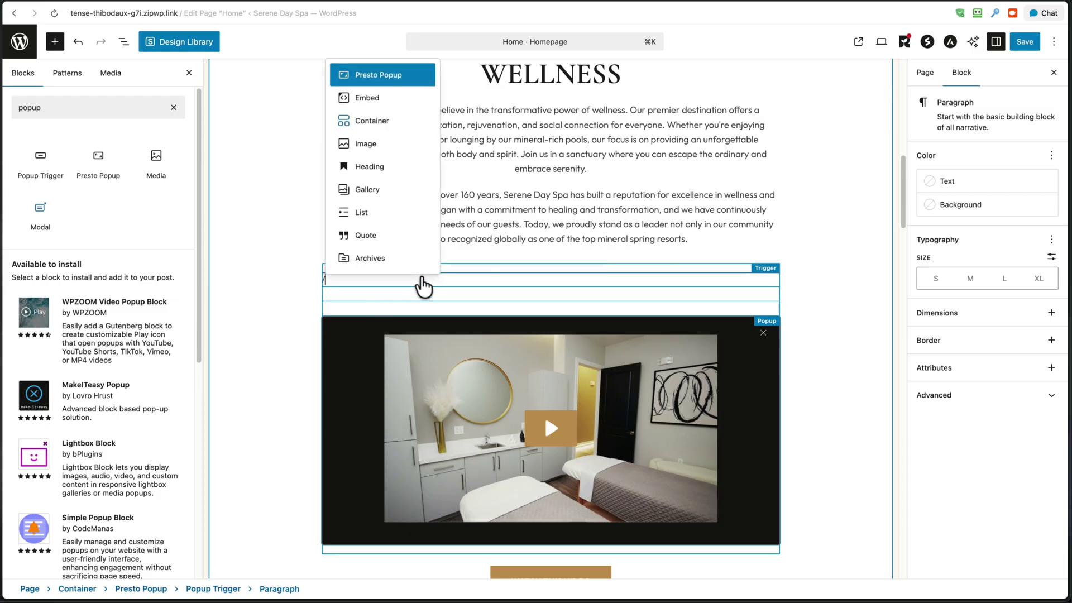